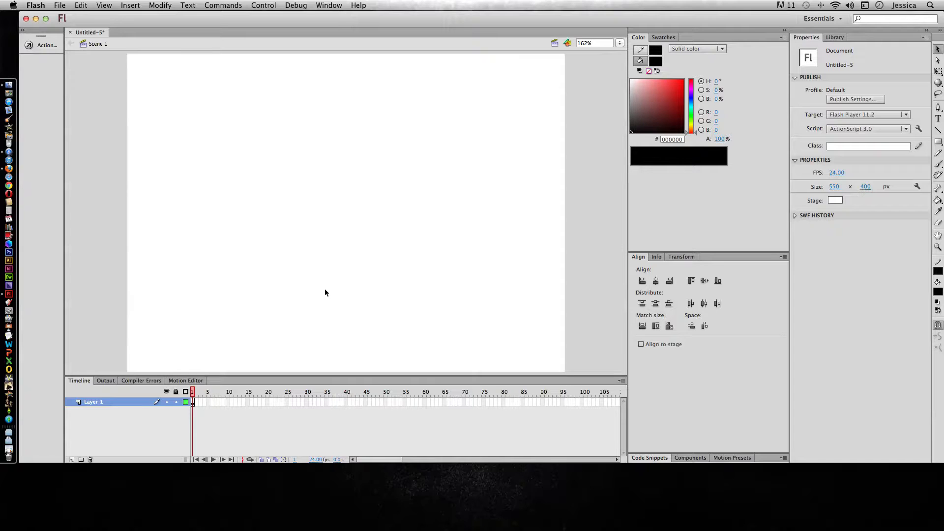
Step: Rename Layer 1 as "Object drawing"
double_click(87, 402)
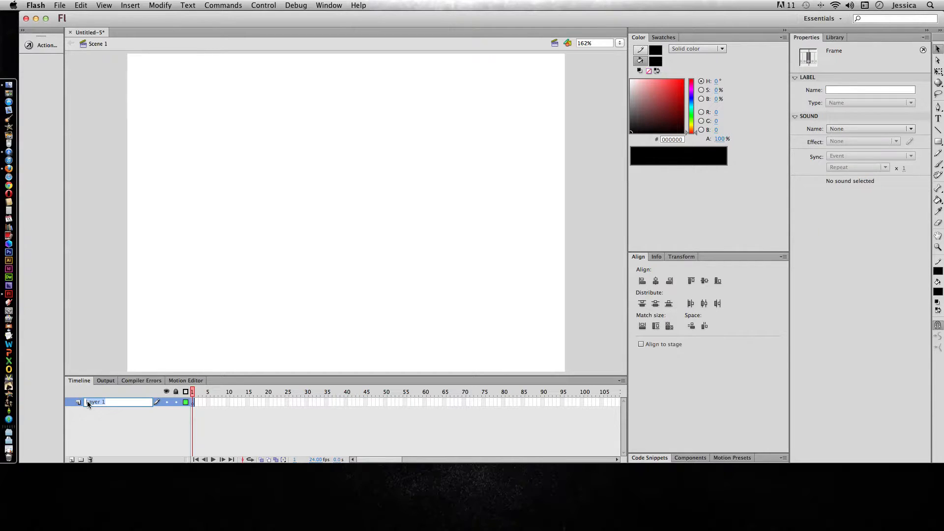
text(Object drawing)
click(275, 330)
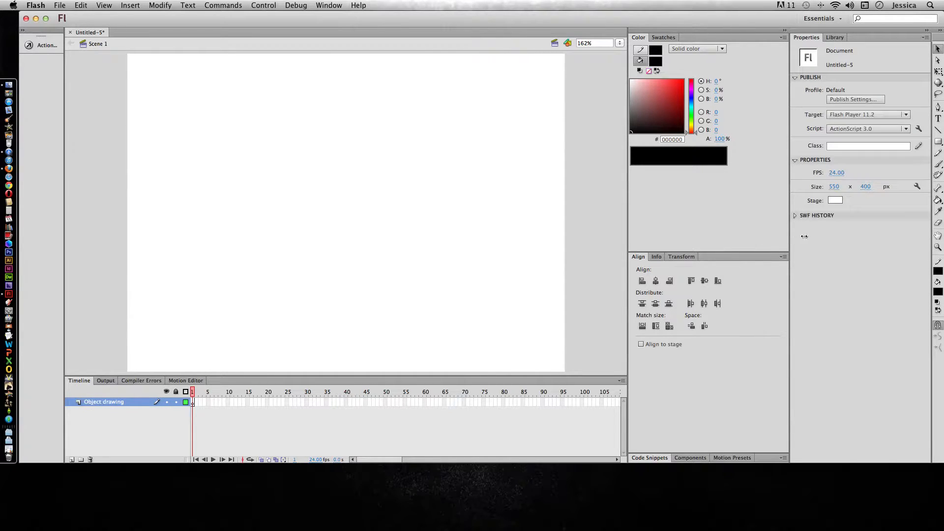
Step: Set the Oval tool's fill to cyan (#00FFFF) and its stroke to blue (#0033CC)
drag(937, 142, 900, 154)
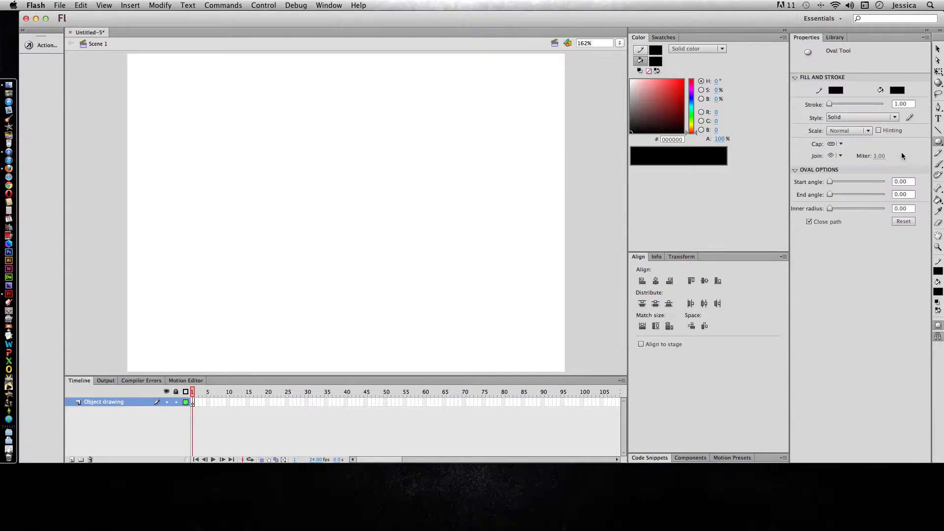
click(897, 91)
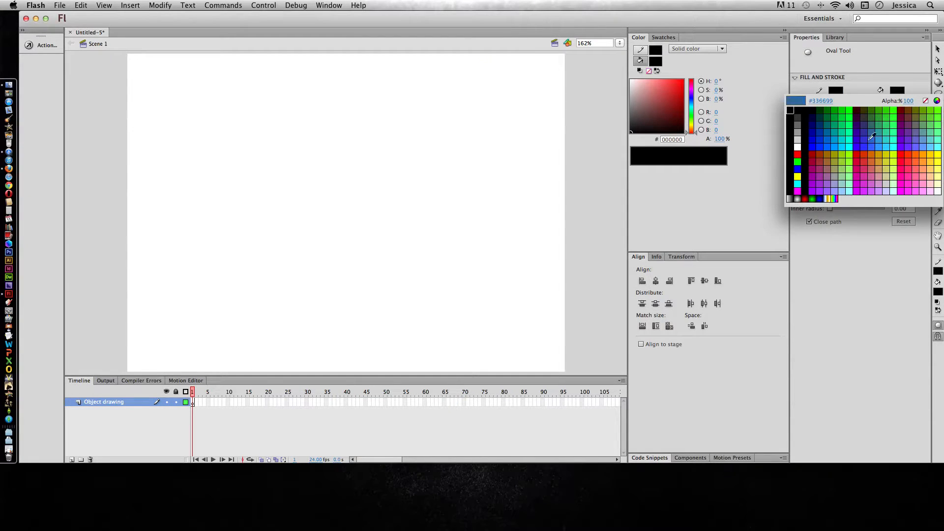
click(852, 146)
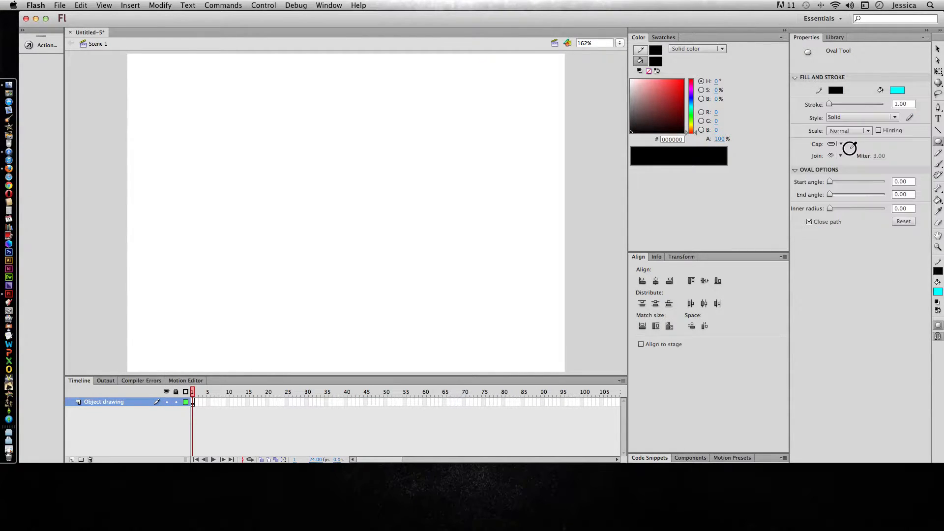
click(843, 91)
click(818, 143)
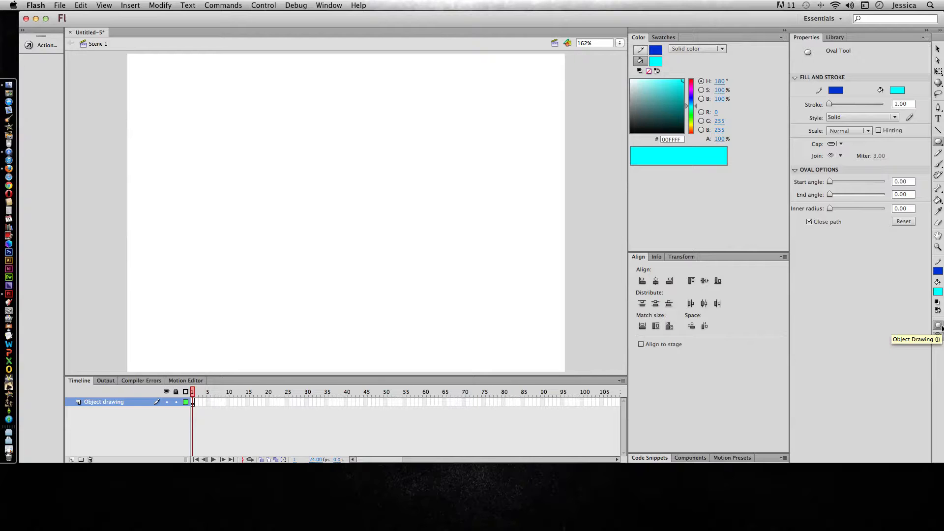
Step: Draw a circle about 126 px wide in the stage's upper-left area and set its stroke thickness to 8.85
mouse_move(147, 83)
mouse_down()
mouse_move(206, 126)
mouse_move(247, 183)
mouse_up()
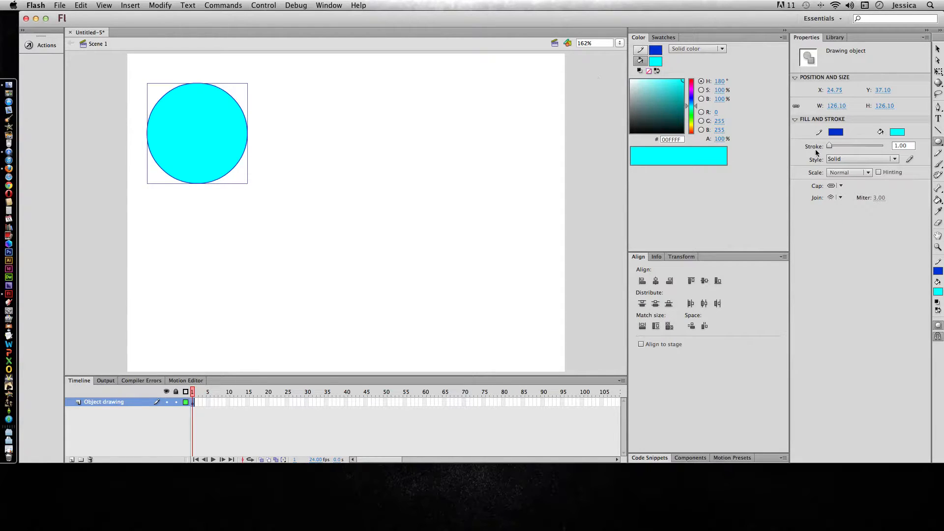
drag(829, 148, 831, 148)
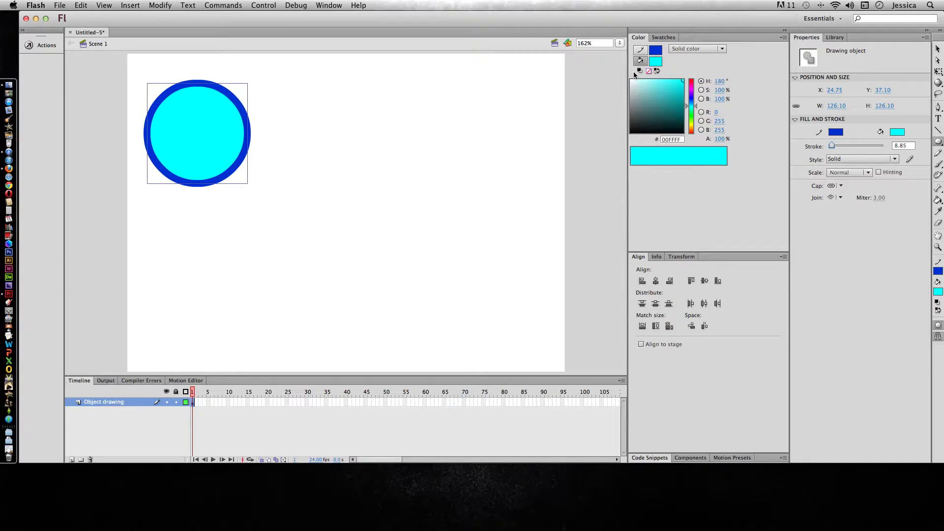
click(938, 49)
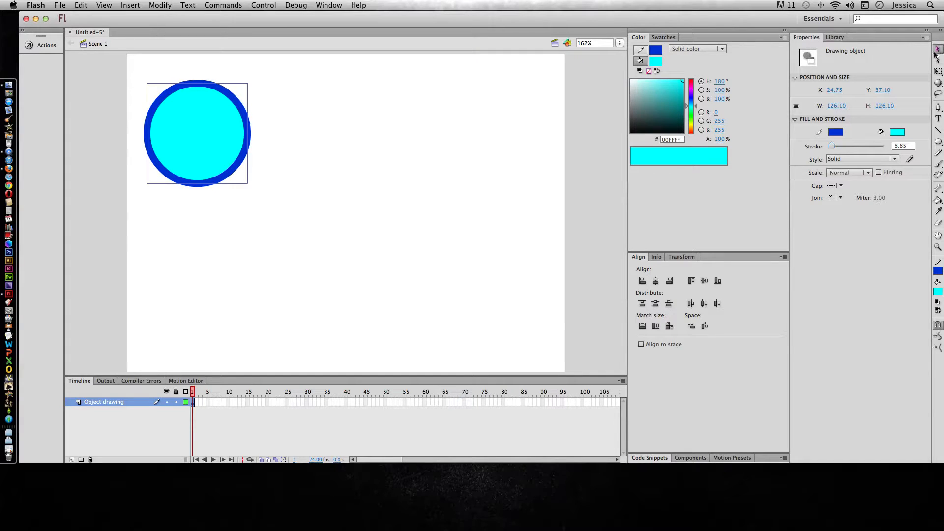
click(317, 148)
Step: Select the cyan circle, move it as one object to about X 325, Y 139, and undo the move
click(217, 139)
click(191, 223)
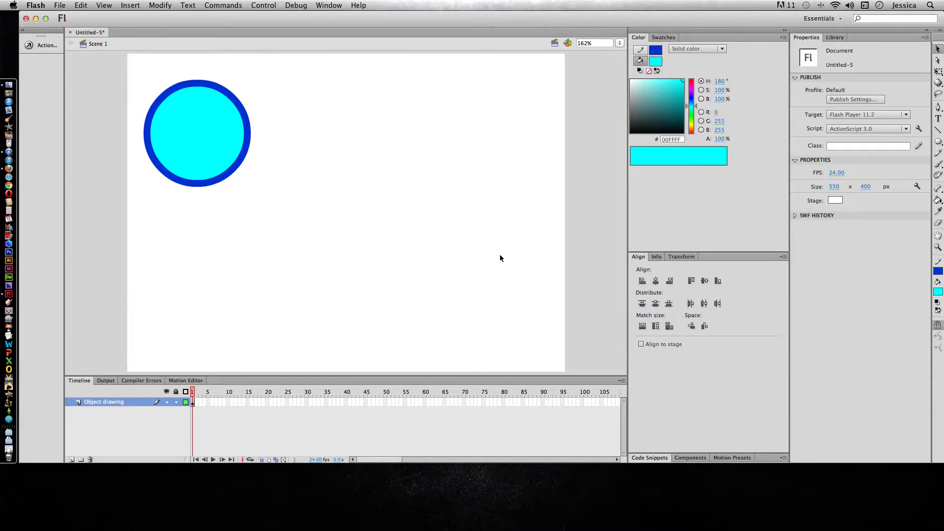
drag(219, 161, 457, 242)
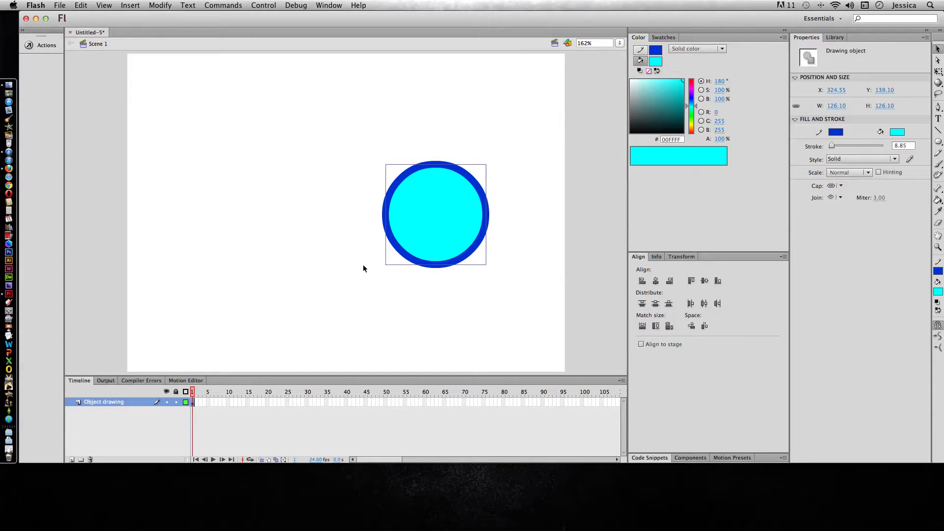
key(super+z)
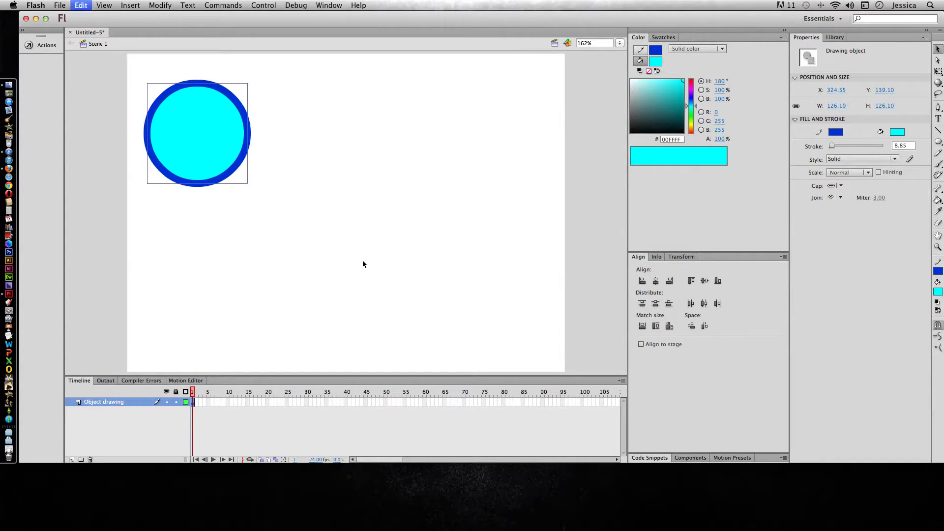
click(345, 254)
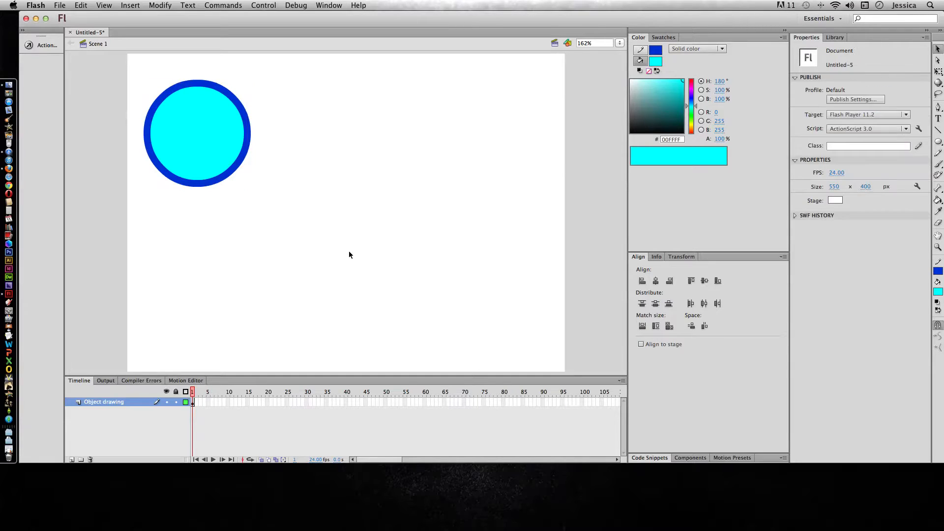
Step: Add a new layer named "Merge drawing" and lock the "Object drawing" layer
click(71, 459)
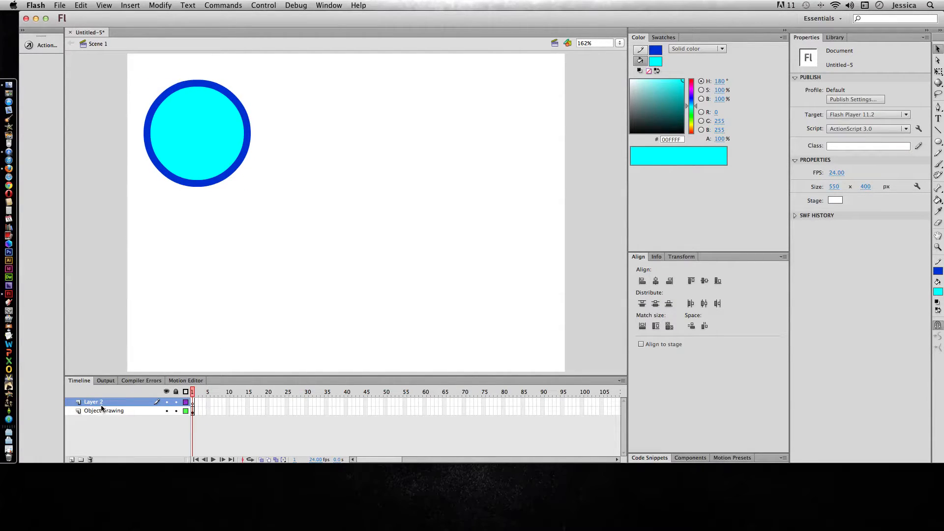
double_click(99, 403)
text(Merge drawing)
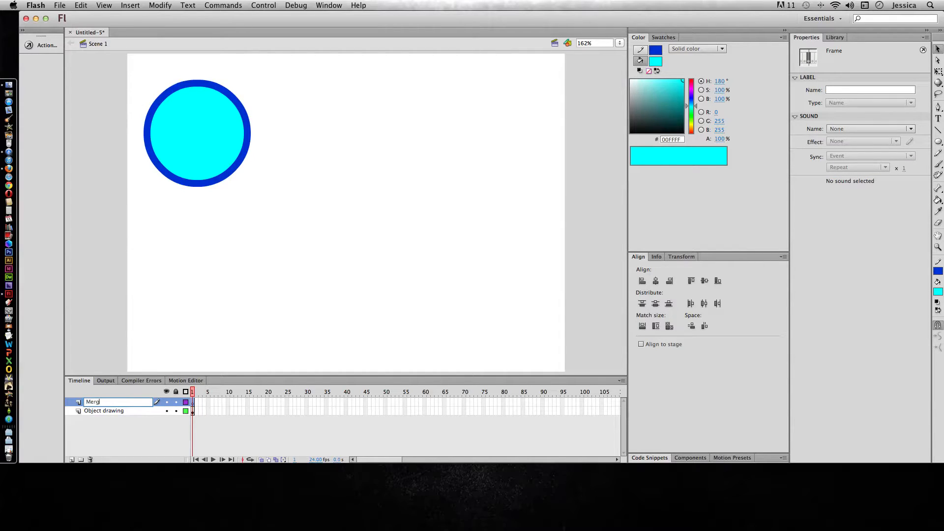
key(Return)
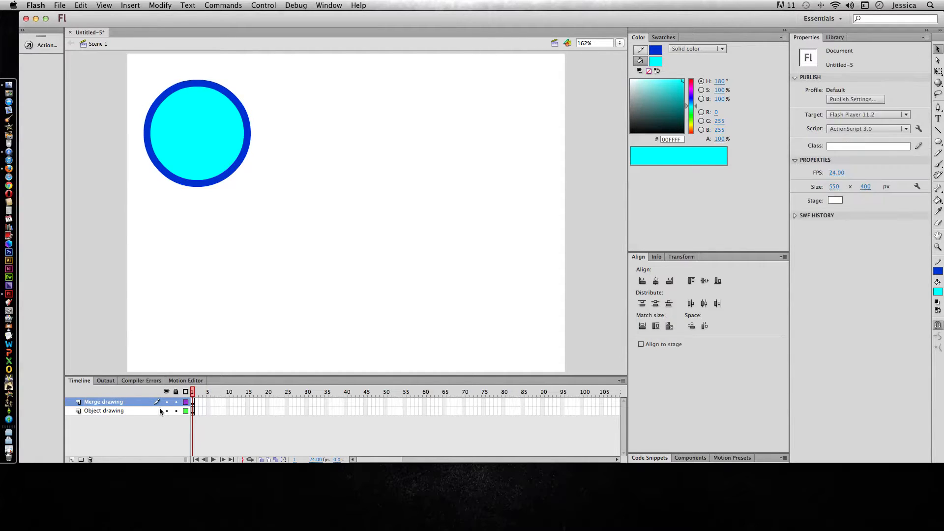
click(176, 411)
click(193, 411)
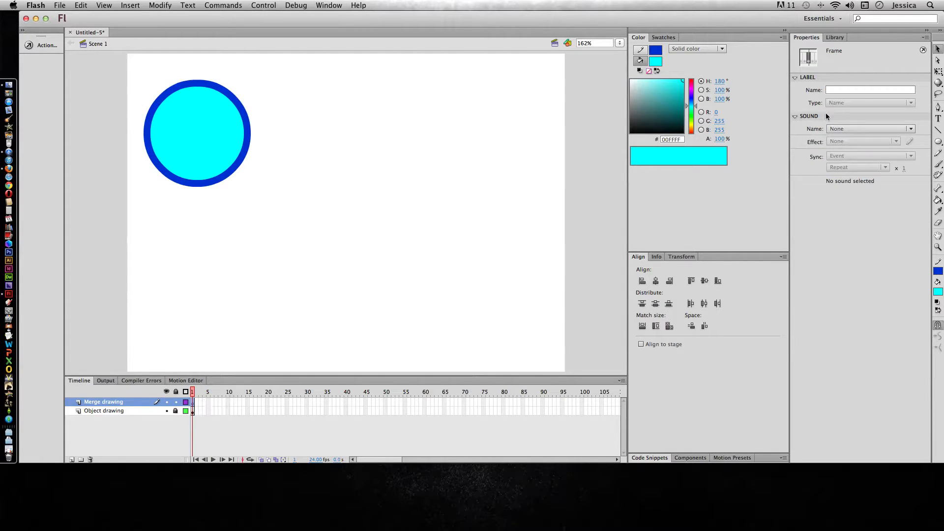
Step: Set the Oval tool's fill to light orange (#FFCC66) and its stroke to red
click(938, 142)
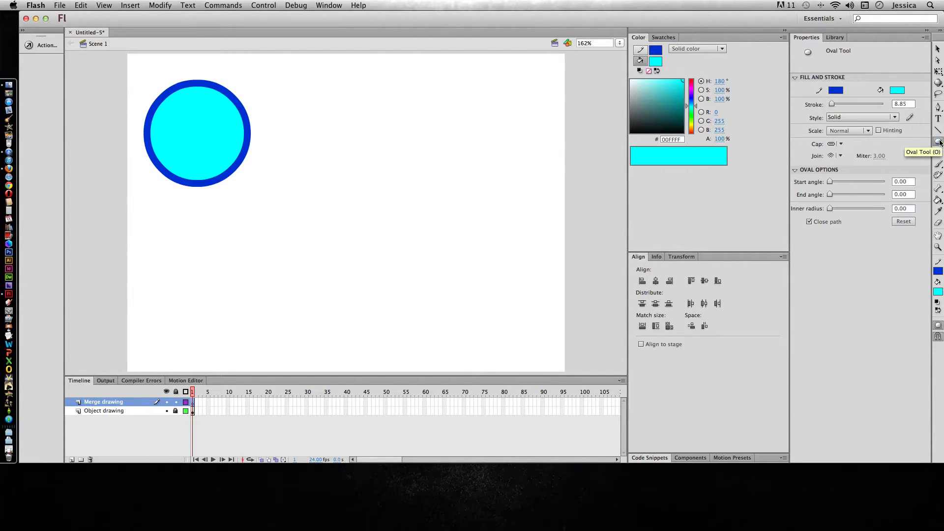
click(901, 91)
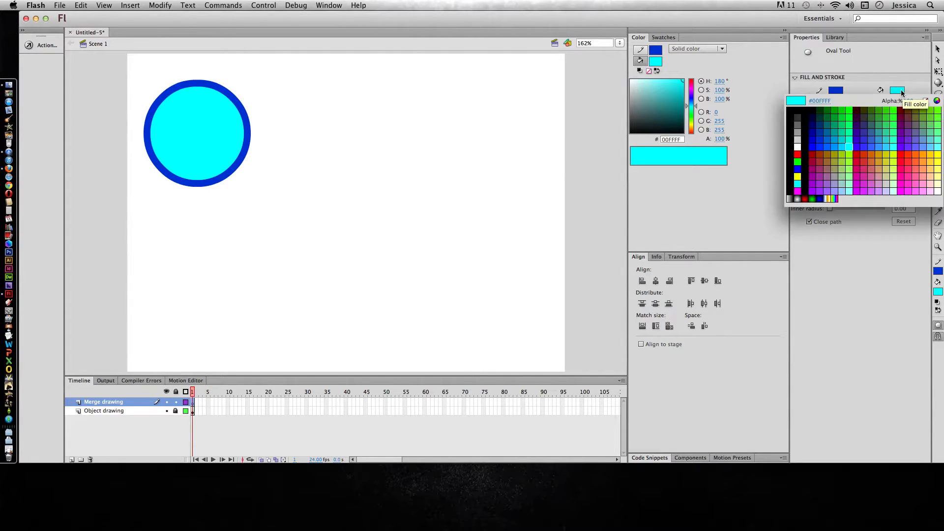
click(934, 166)
click(836, 91)
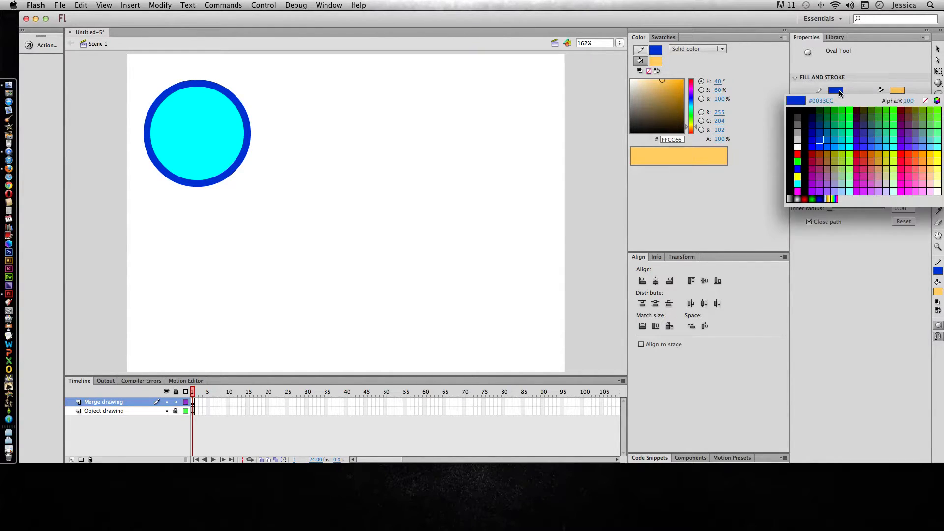
click(902, 152)
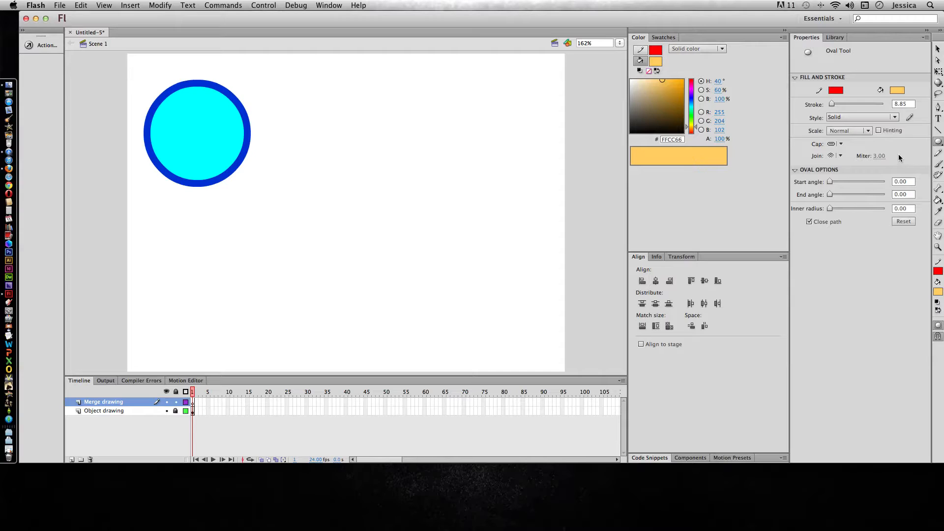
Step: Turn off object drawing mode and draw an orange circle with a red stroke, about 125 px wide, below the cyan circle
mouse_move(156, 225)
mouse_down()
mouse_move(266, 331)
mouse_move(254, 323)
mouse_up()
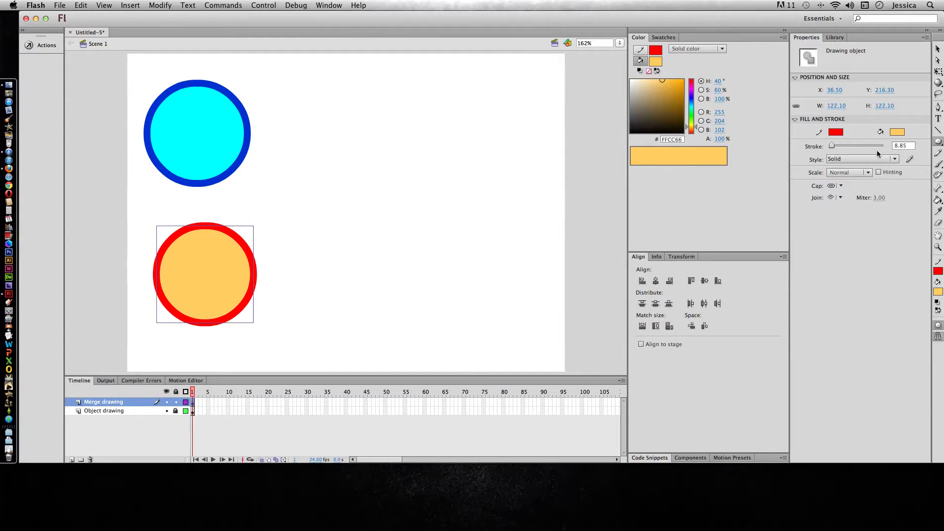
key(super+z)
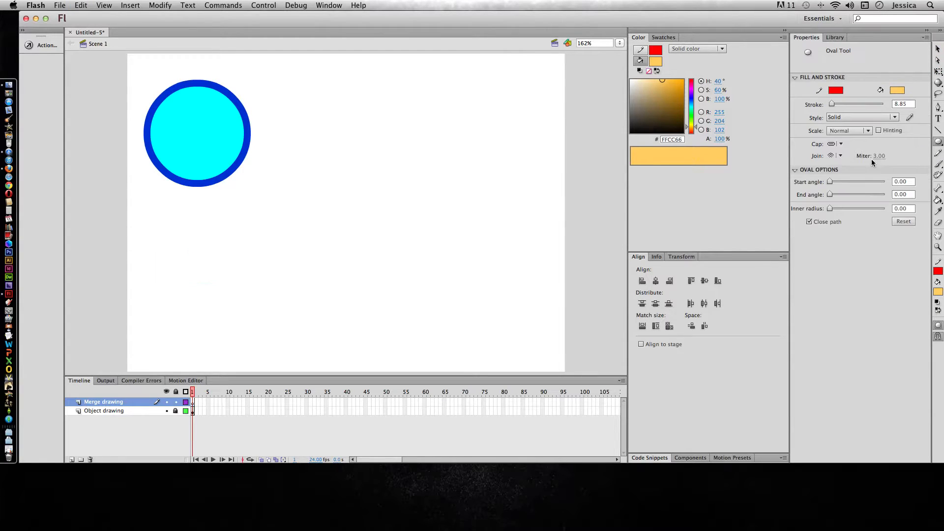
click(937, 326)
mouse_move(154, 221)
mouse_down()
mouse_move(273, 335)
mouse_move(253, 320)
mouse_up()
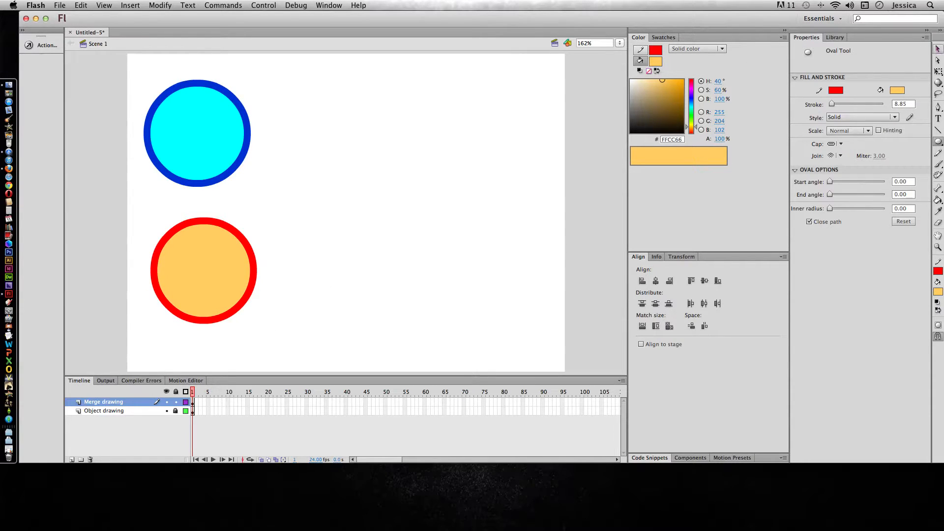
Step: Unlock the "Object drawing" layer and compare selecting the orange circle's fill with selecting the whole cyan circle
key(v)
click(223, 261)
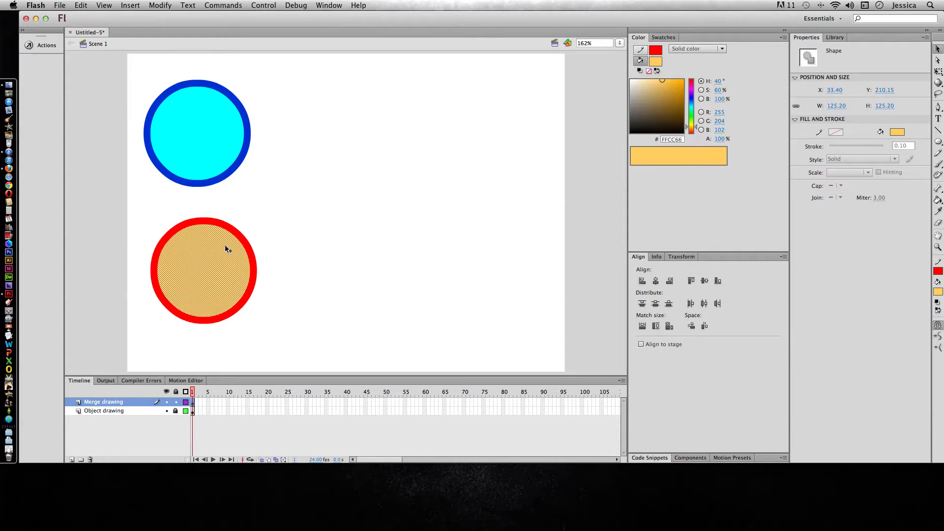
click(167, 107)
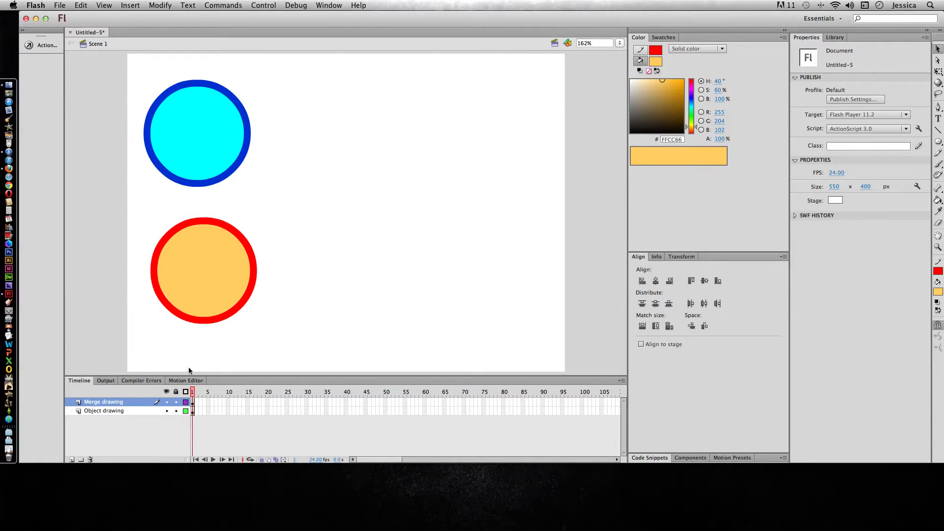
click(201, 158)
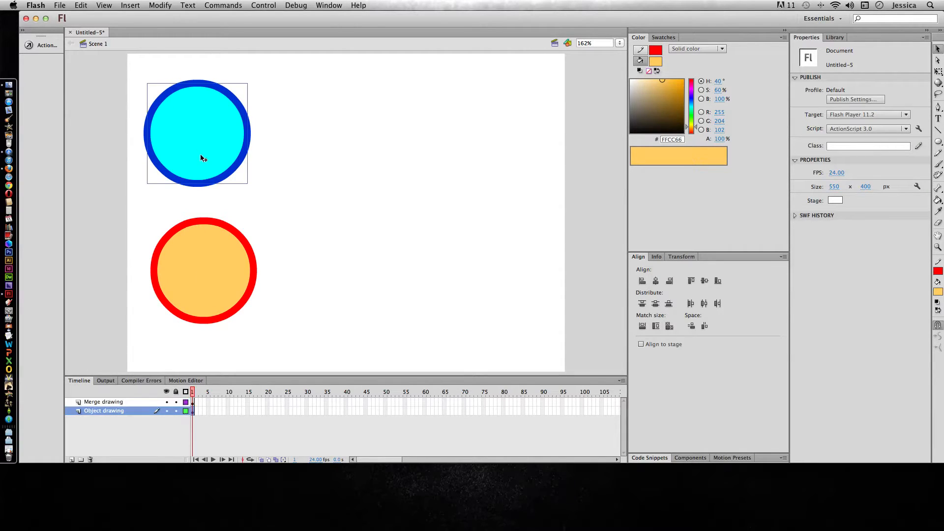
click(270, 234)
Step: Select the orange circle's fill and red stroke together, and move the fill alone out of its outline to about X 299, Y 226
click(211, 272)
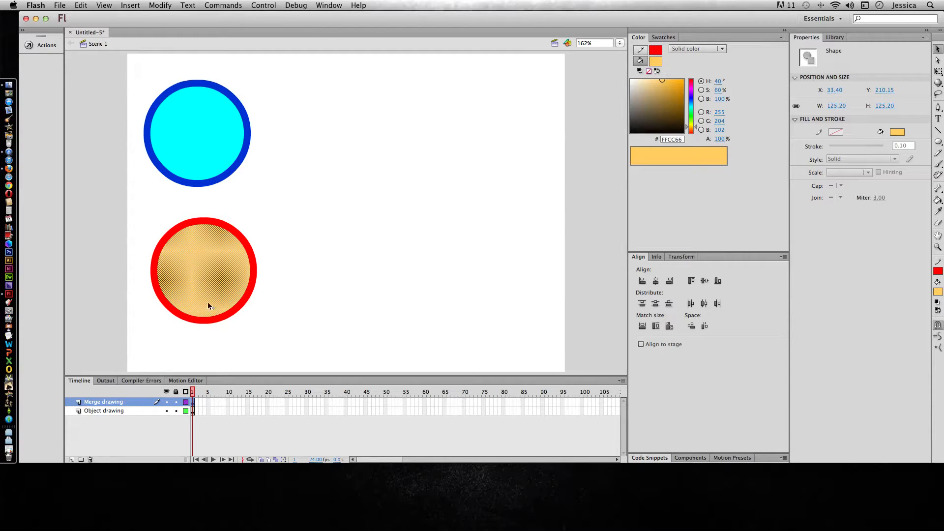
click(249, 250)
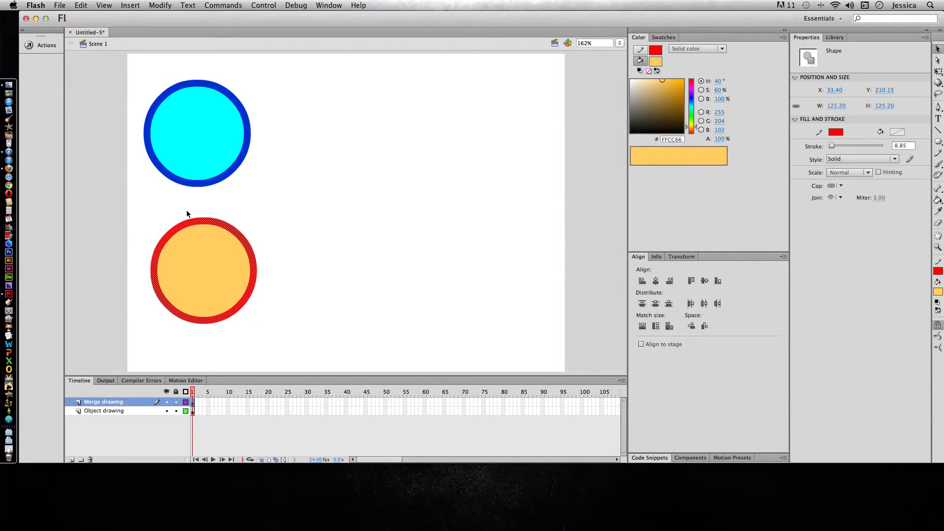
shift+click(208, 261)
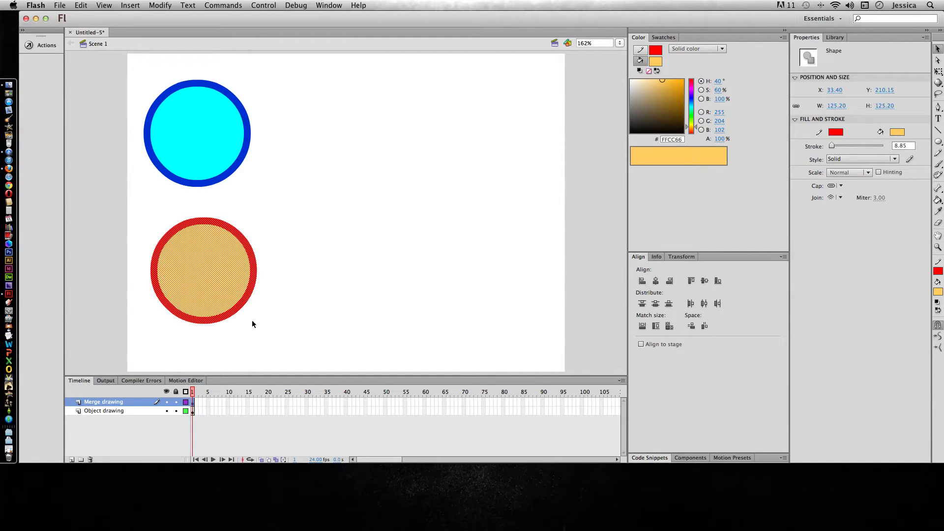
mouse_move(207, 270)
mouse_down()
mouse_move(379, 275)
mouse_move(207, 290)
mouse_move(419, 278)
mouse_up()
click(276, 306)
click(213, 270)
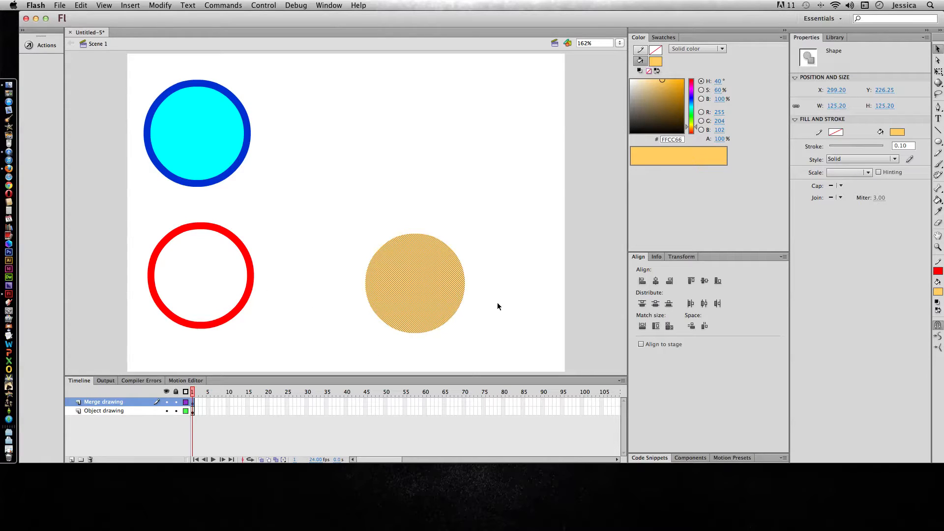
click(330, 304)
Step: Cut the red outline by overlapping its right edge with the orange fill, deselecting, and moving the fill away to about X 291, Y 226
drag(390, 302, 246, 297)
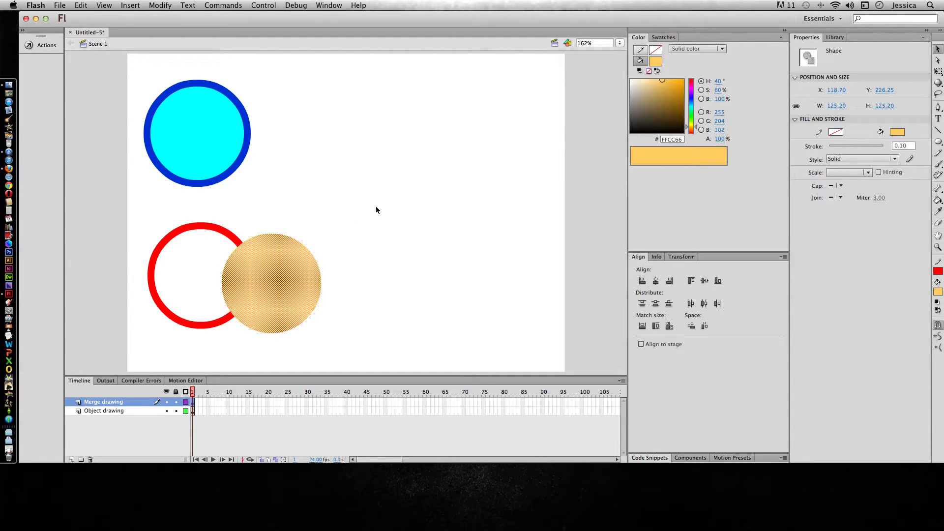
click(381, 193)
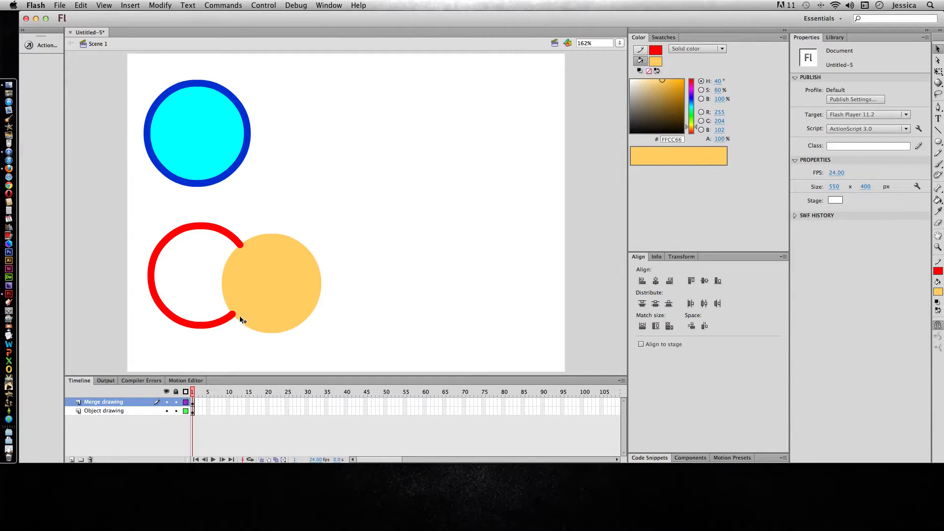
click(255, 310)
drag(250, 278, 386, 278)
click(308, 314)
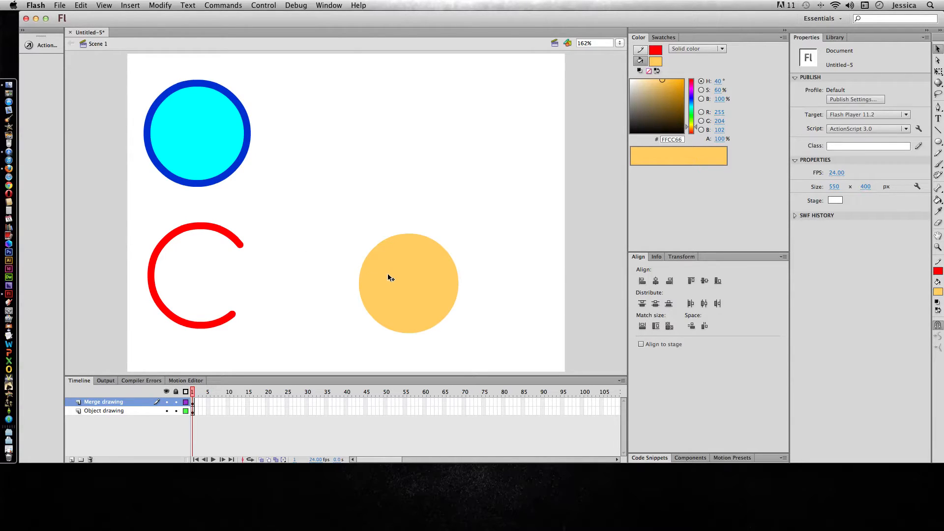
click(374, 284)
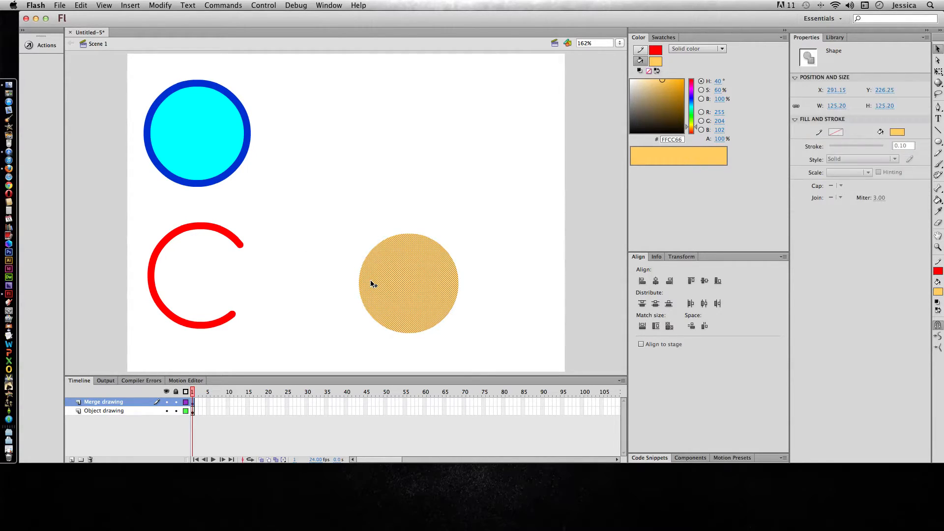
Step: Cut away the red outline's upper right by overlapping the orange fill, deselecting and moving it off, and set the fill back inside the outline
drag(407, 280, 245, 242)
click(396, 313)
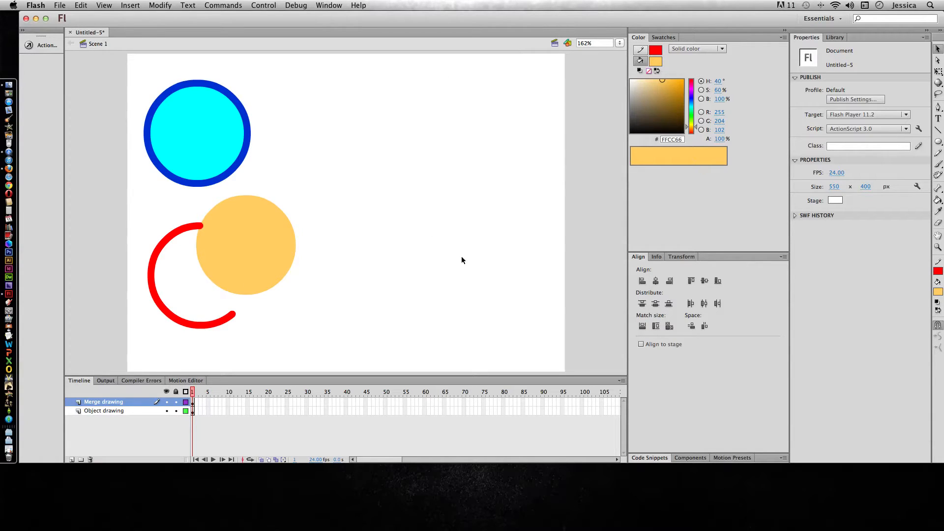
drag(255, 252, 404, 253)
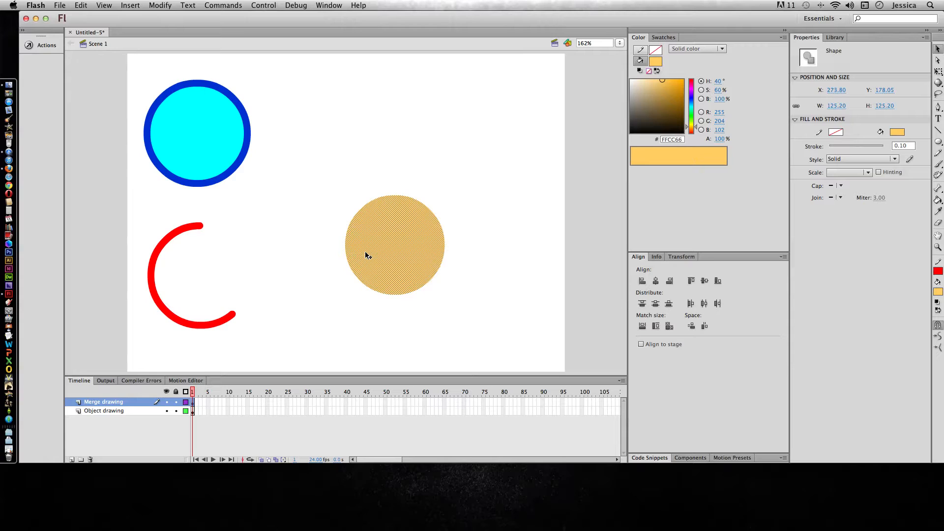
drag(245, 257, 194, 270)
click(522, 216)
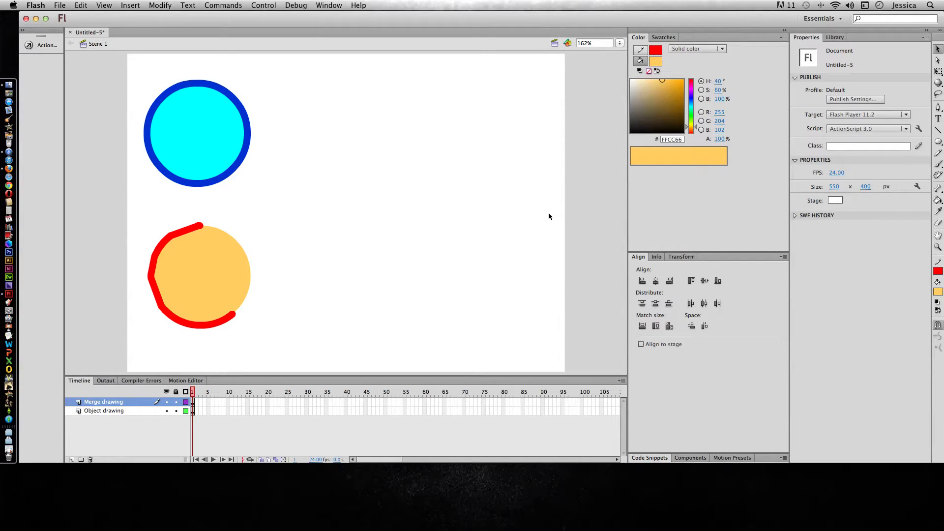
Step: Draw a cluster of overlapping ovals with no stroke and green #33CC66 fill right of the circles, forming a cloud shape about 214 px wide
click(938, 271)
click(924, 281)
click(937, 292)
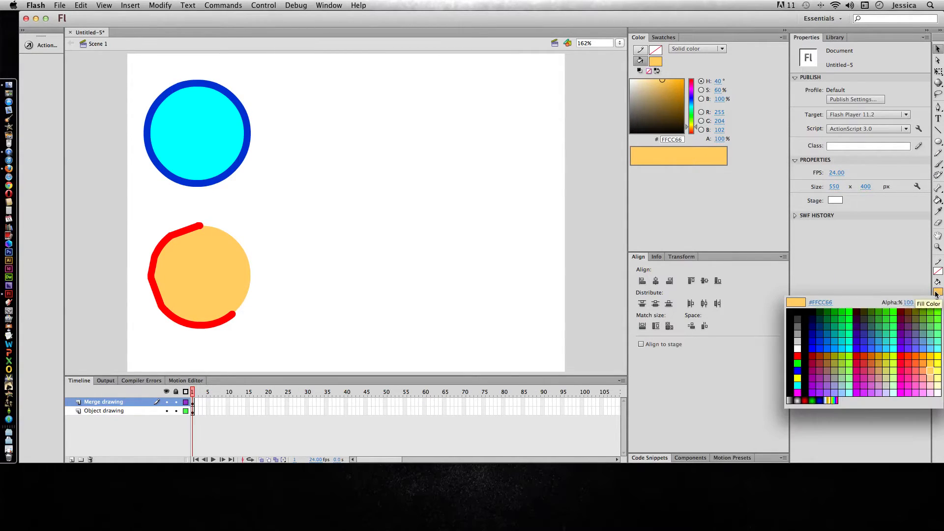
click(890, 324)
click(938, 143)
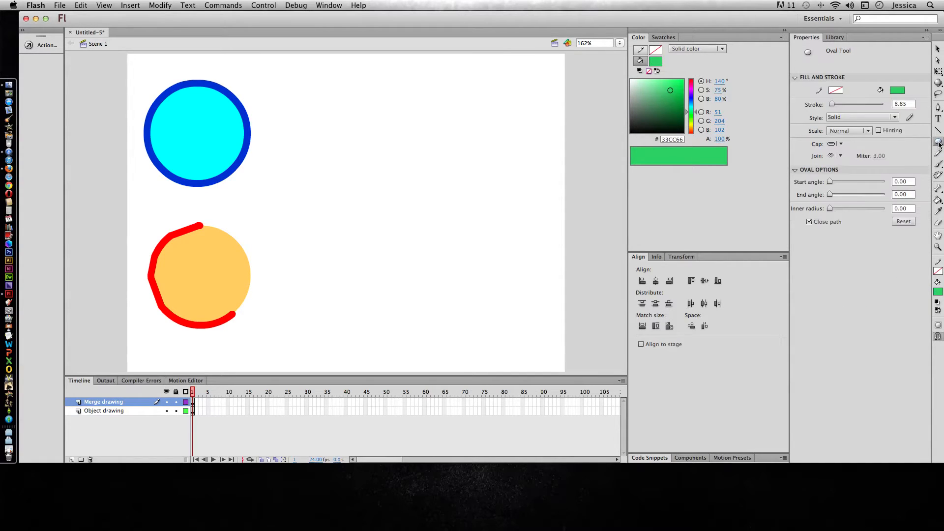
drag(431, 138, 509, 201)
drag(408, 167, 476, 212)
mouse_move(406, 151)
mouse_down()
mouse_move(434, 178)
mouse_move(438, 216)
mouse_move(482, 235)
mouse_up()
drag(465, 193, 533, 233)
drag(493, 178, 538, 208)
drag(467, 145, 523, 174)
drag(444, 161, 441, 198)
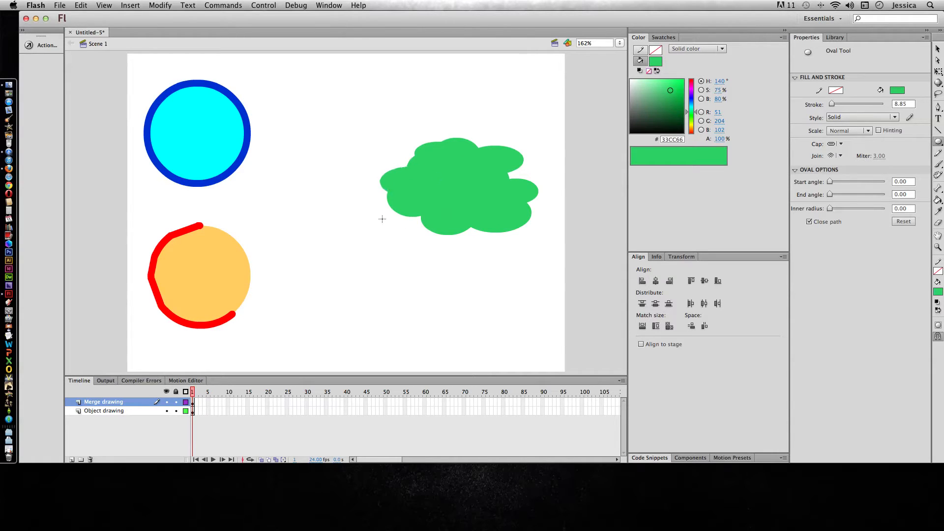
drag(382, 219, 467, 240)
drag(367, 199, 417, 244)
Step: Move the merged green shape around the stage as one piece and leave it at about X 265, Y 87
key(v)
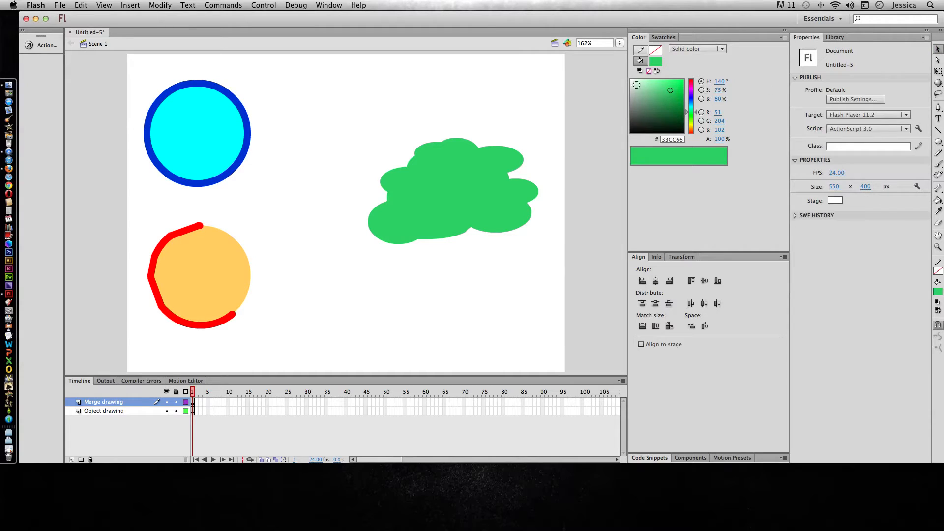
drag(474, 193, 473, 145)
click(485, 273)
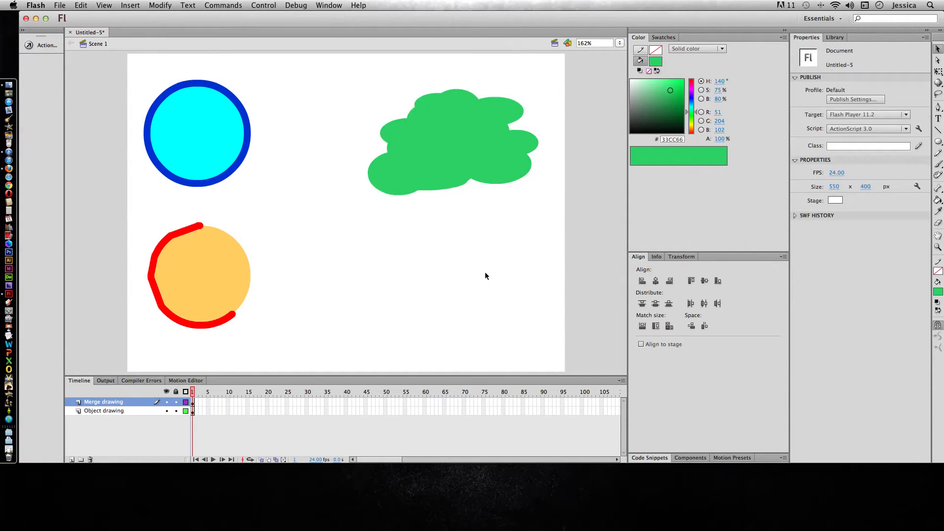
click(443, 177)
click(453, 253)
drag(452, 140, 422, 230)
click(497, 284)
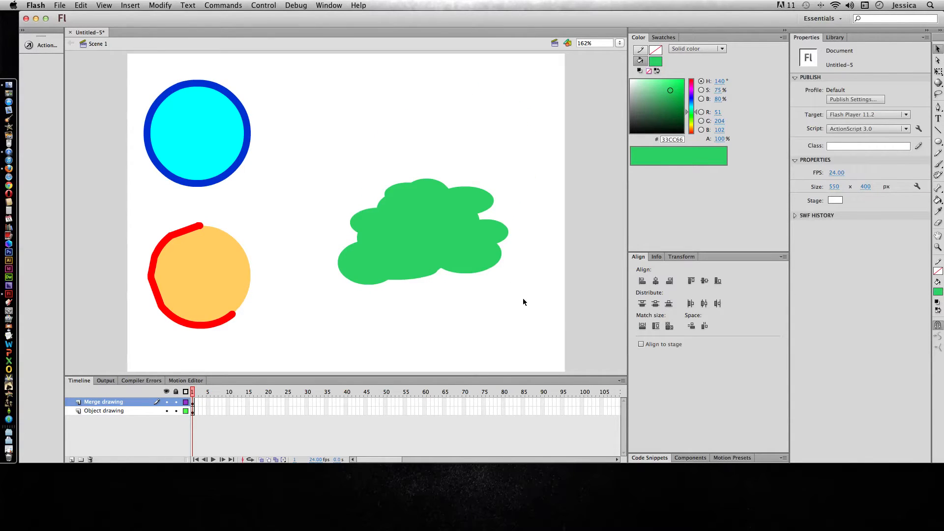
drag(443, 263, 446, 204)
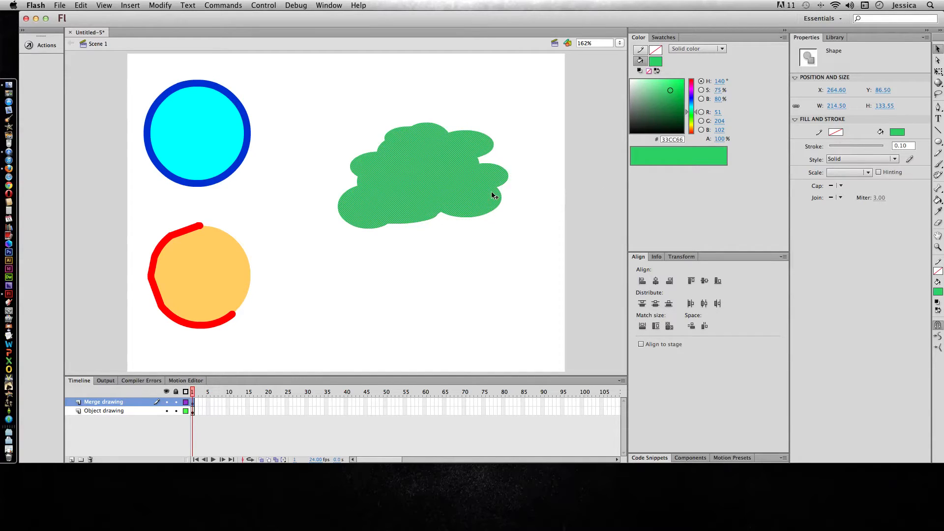
Step: Flip the green shape horizontally, enlarge it and rotate it slightly clockwise with Free Transform, to about 261 by 182 px overall
click(938, 72)
drag(508, 175, 170, 207)
drag(280, 200, 496, 206)
drag(556, 125, 567, 146)
drag(499, 181, 478, 174)
drag(514, 247, 536, 264)
drag(345, 216, 326, 230)
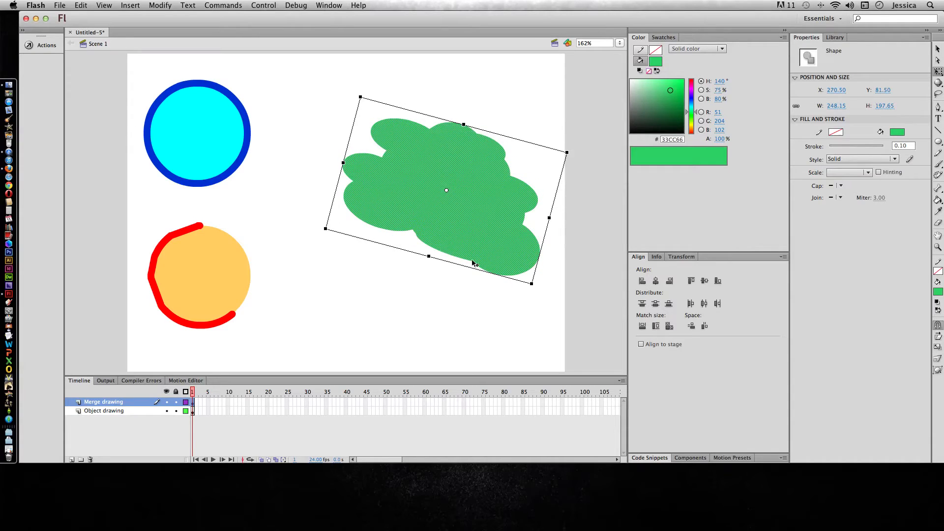
drag(531, 291, 508, 276)
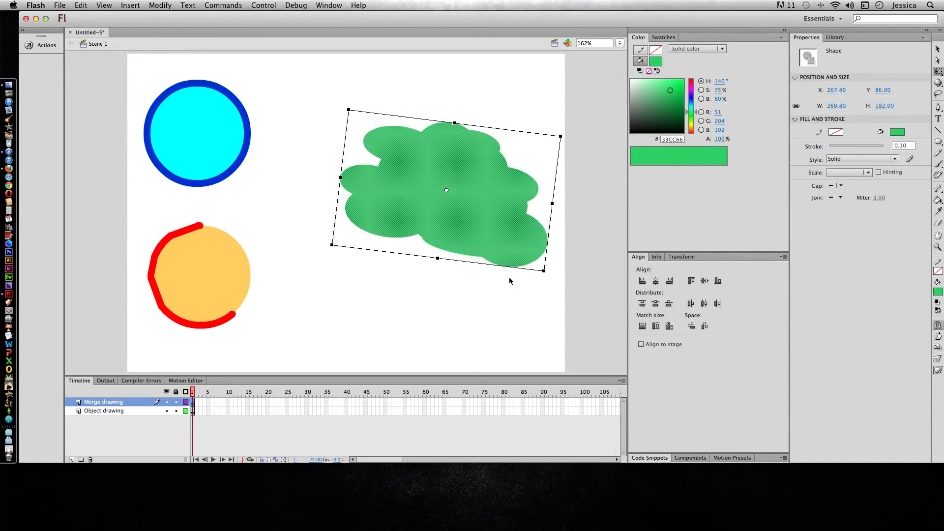
click(468, 290)
Step: Cut the orange circle's right side by overlapping it with the green shape, deselecting, and moving the shape away to about X 279, Y 82
click(447, 210)
key(v)
drag(481, 185, 348, 283)
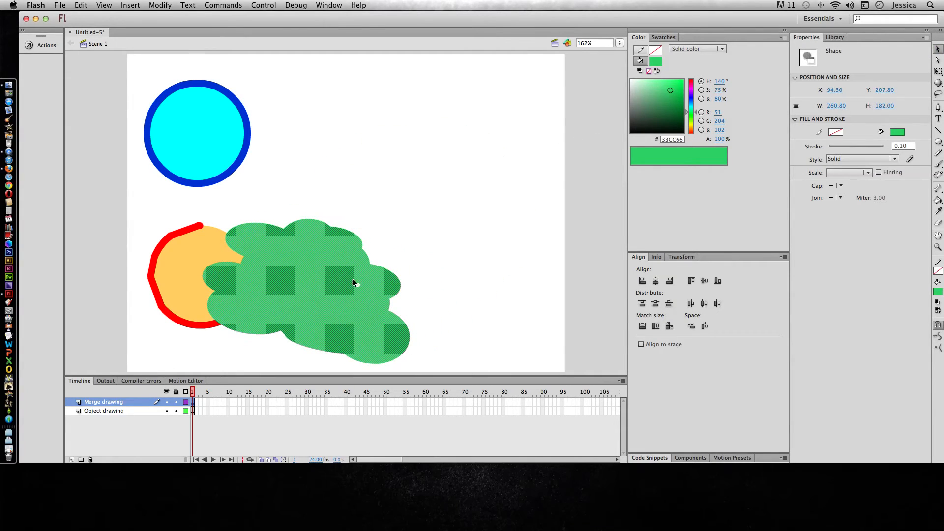
click(324, 170)
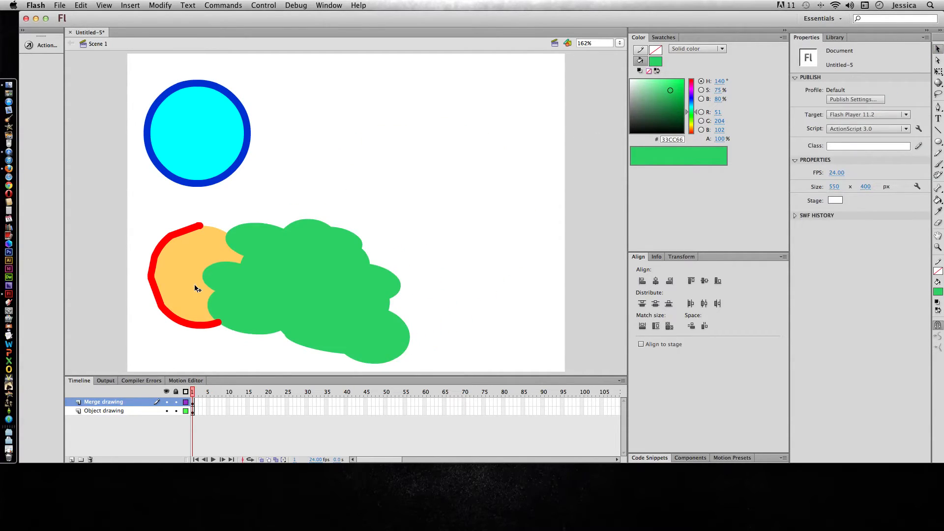
click(272, 275)
drag(270, 277, 335, 304)
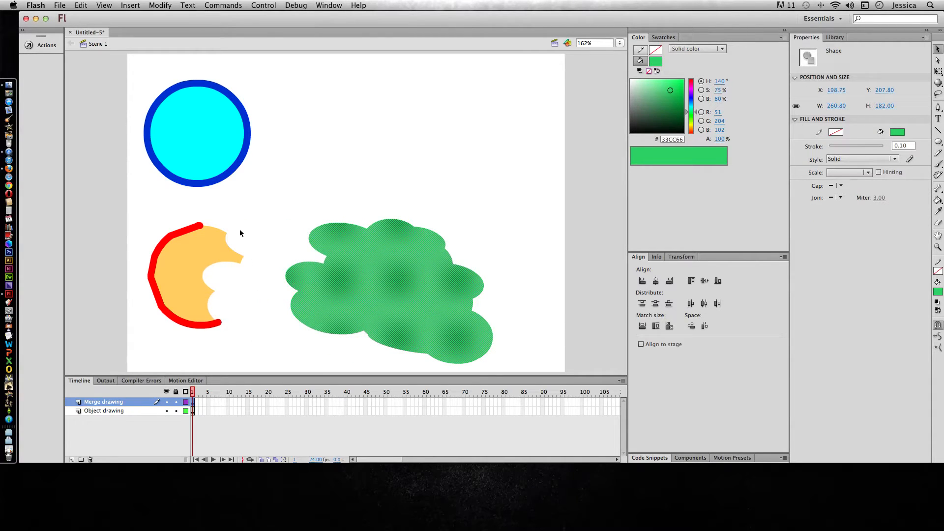
drag(437, 292, 483, 212)
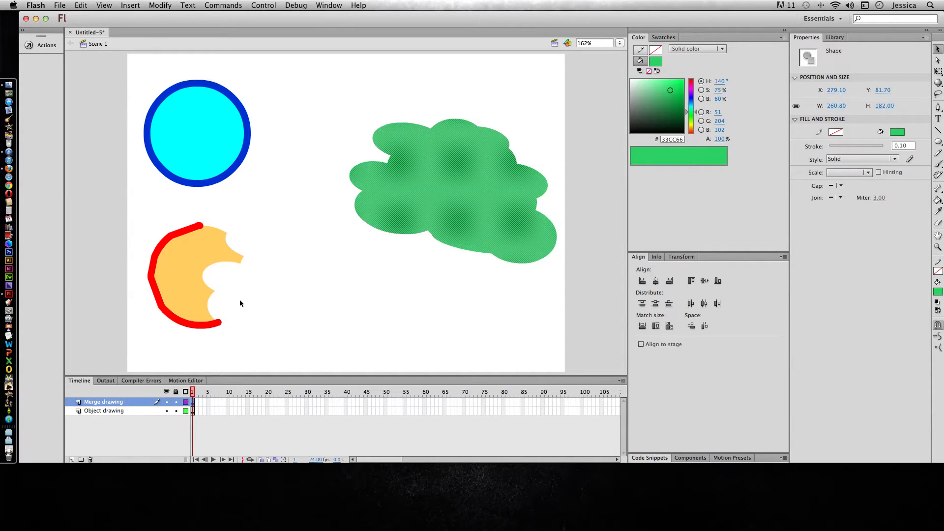
click(372, 286)
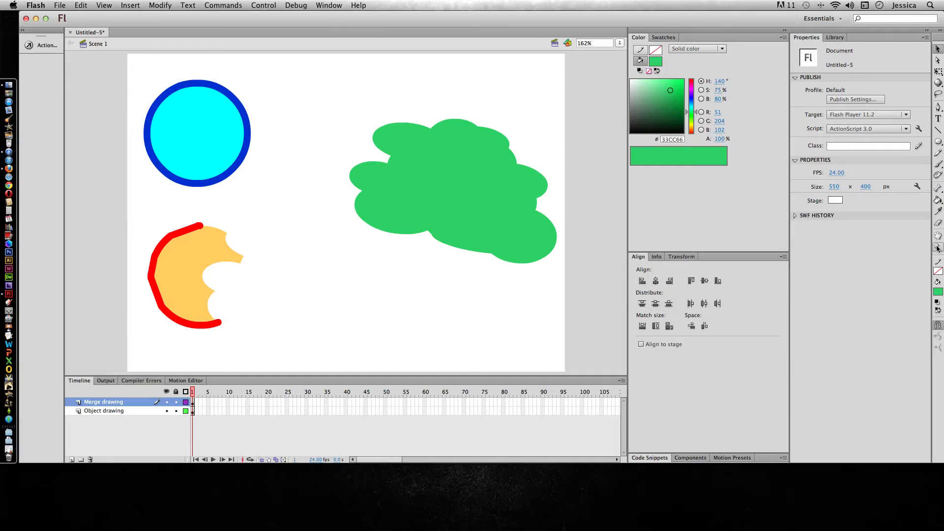
Step: Turn on object drawing for the Brush tool and paint a brown #996600 tree trunk outline below the green foliage, about 172 by 159 px
click(938, 166)
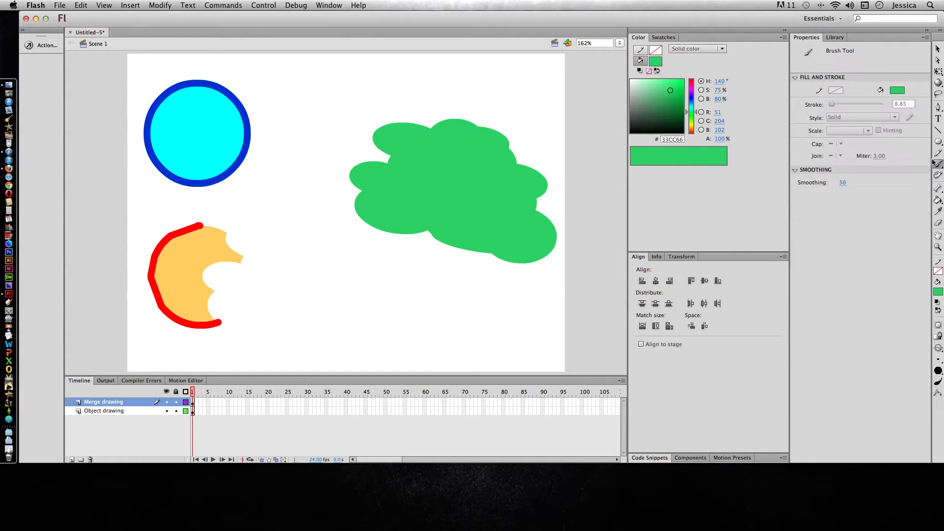
click(897, 91)
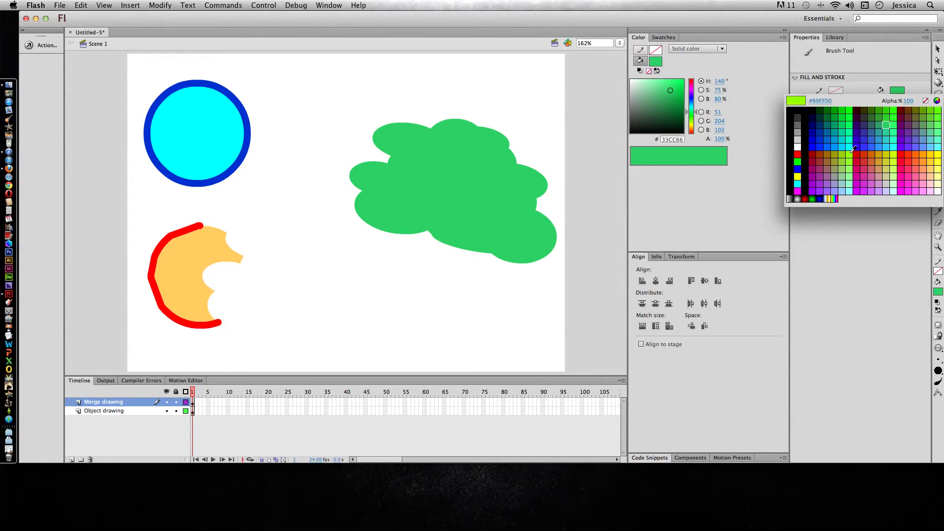
click(826, 153)
click(938, 326)
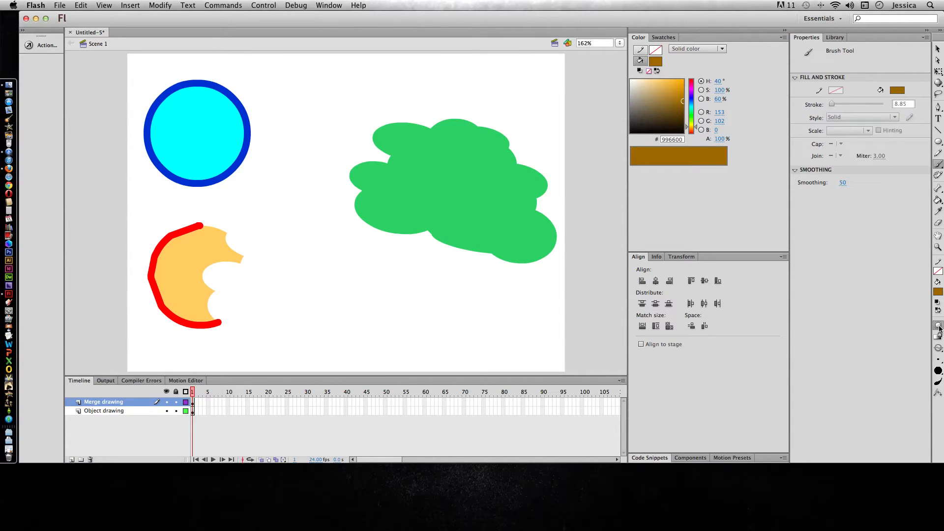
mouse_move(424, 224)
mouse_down()
mouse_move(409, 297)
mouse_move(380, 336)
mouse_move(358, 341)
mouse_move(467, 342)
mouse_move(447, 329)
mouse_move(444, 283)
mouse_move(493, 255)
mouse_move(443, 271)
mouse_move(440, 220)
mouse_move(423, 220)
mouse_up()
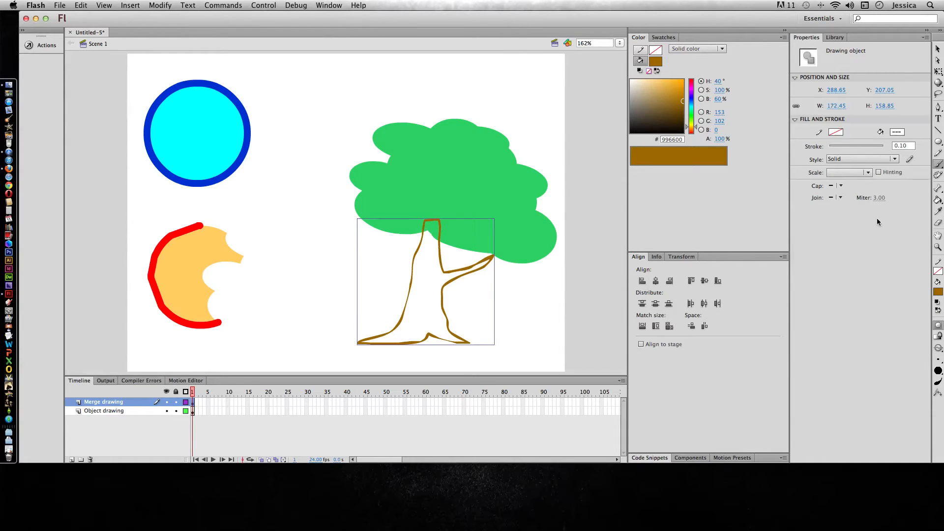
Step: Fill the inside of the trunk outline with brown #996600 using the Paint Bucket
click(938, 200)
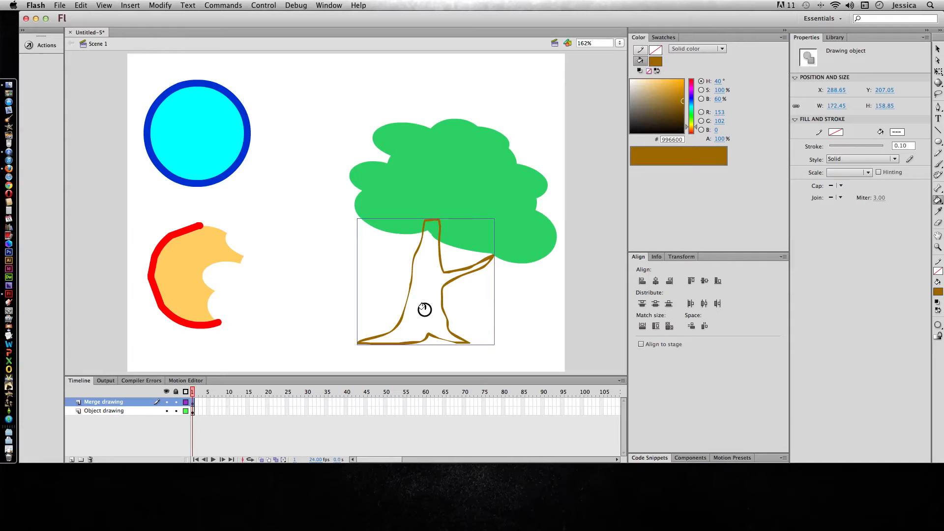
click(424, 310)
click(937, 49)
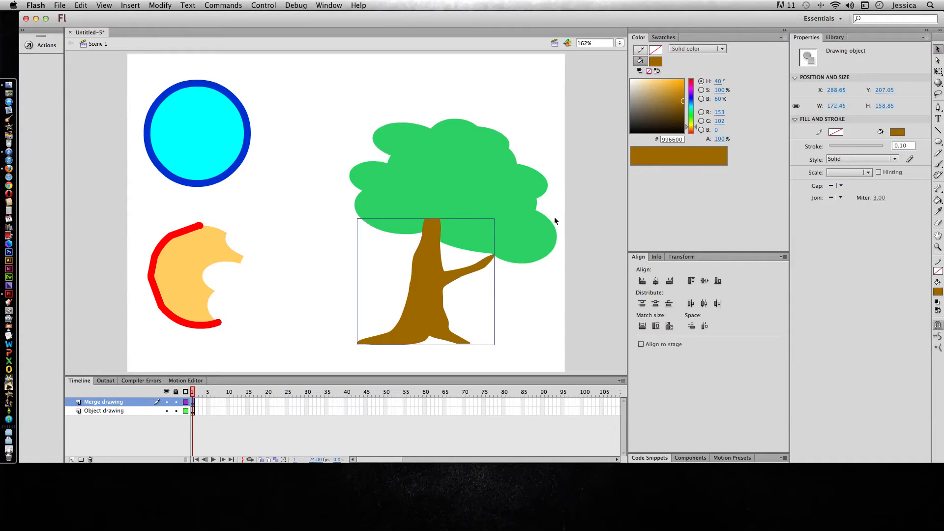
Step: Cut the trunk and paste it in place on the "Object drawing" layer, and toggle the "Merge drawing" layer's visibility to check the layering
click(80, 4)
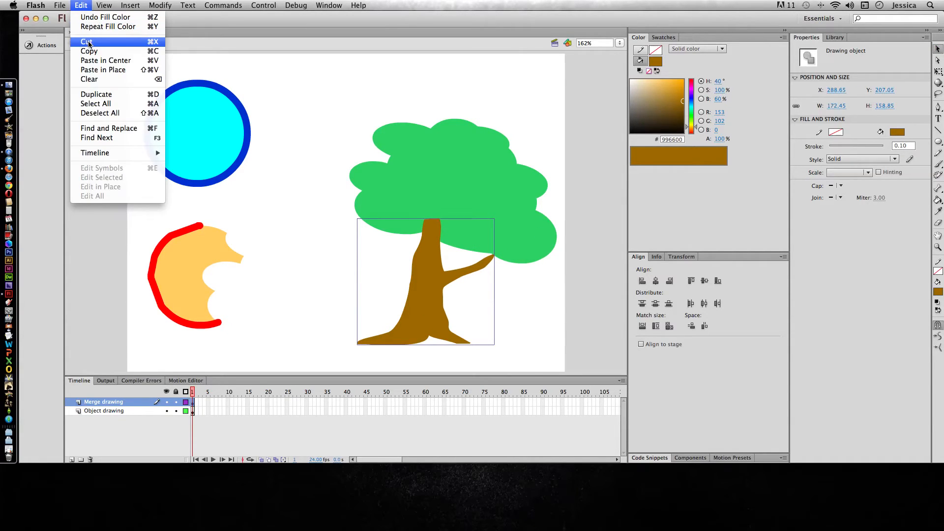
click(87, 42)
click(178, 411)
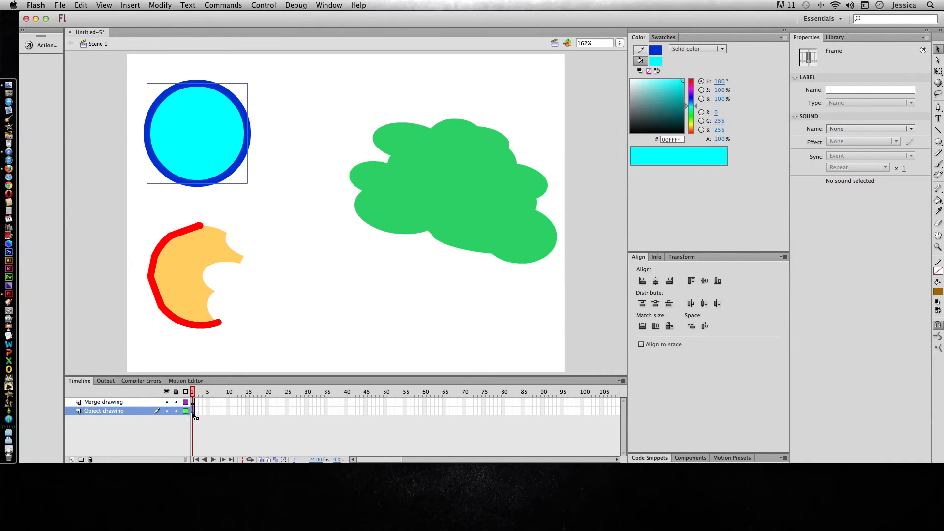
click(81, 5)
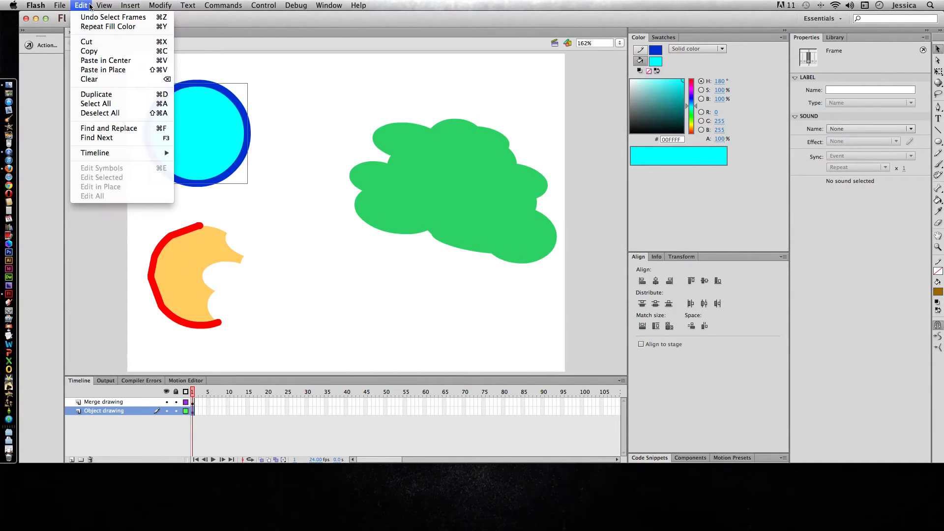
click(94, 72)
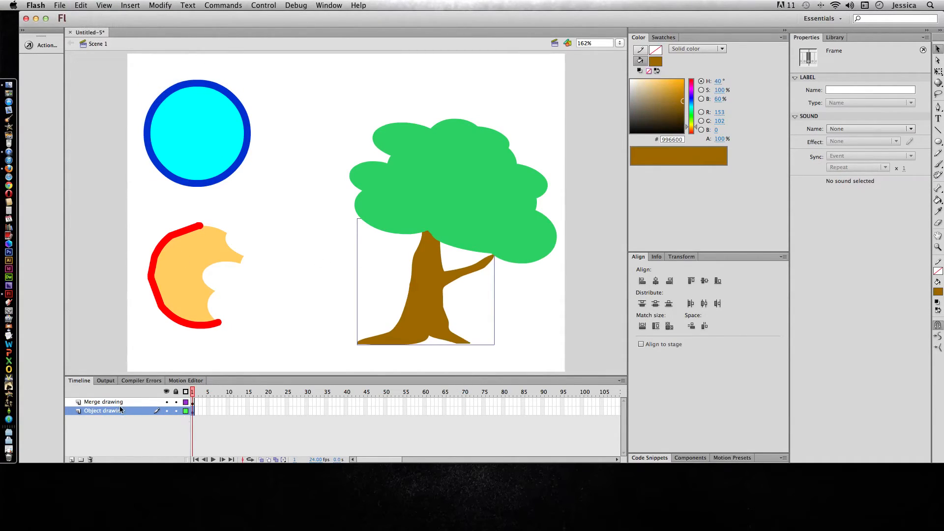
click(166, 401)
click(166, 402)
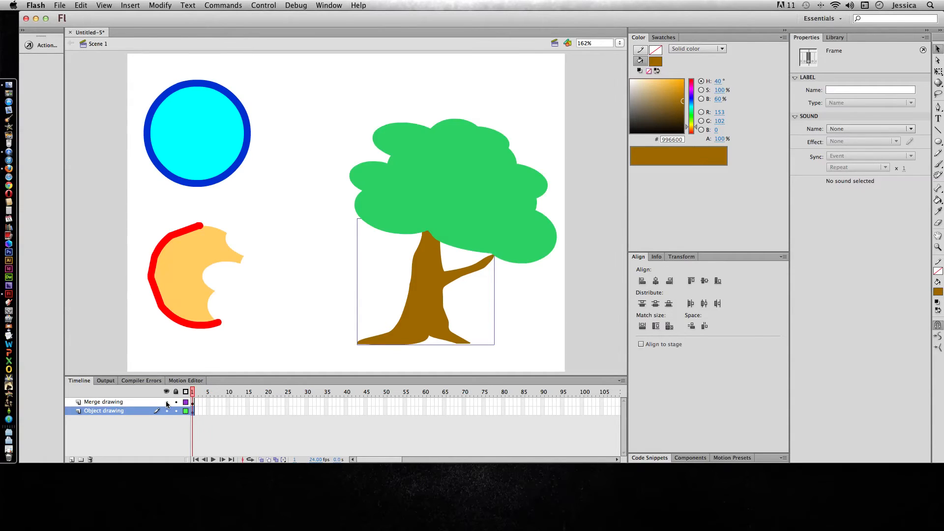
Step: Select the trunk and the foliage separately, move the foliage up off the trunk, and return it over the trunk at about X 266, Y 78
click(528, 300)
click(425, 308)
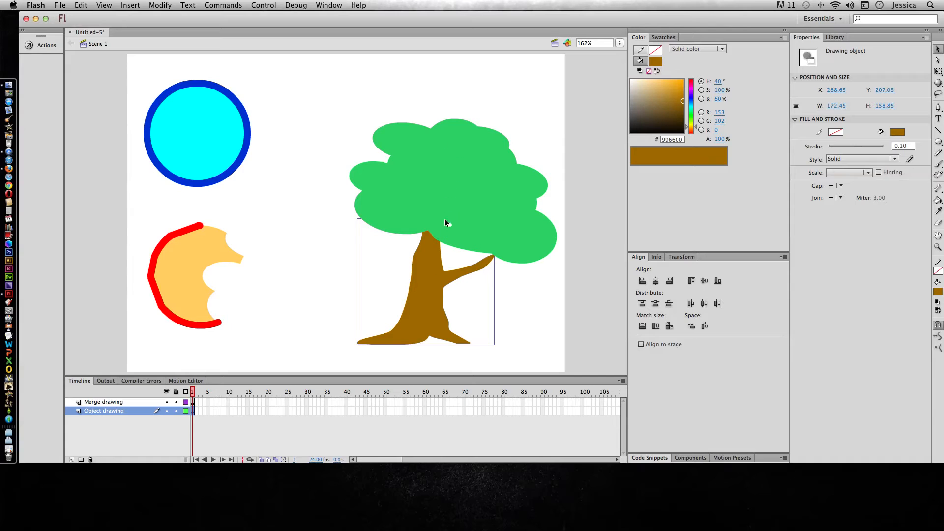
click(482, 214)
drag(480, 198, 462, 142)
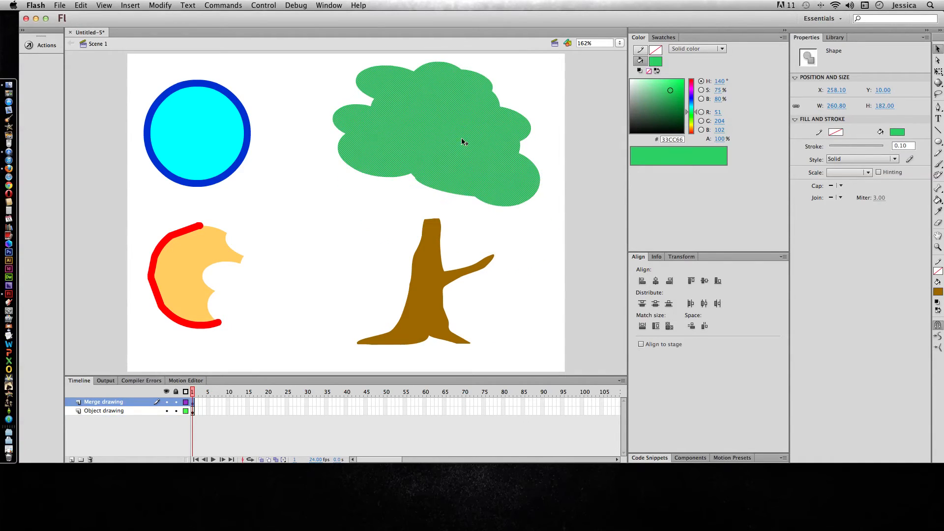
click(452, 237)
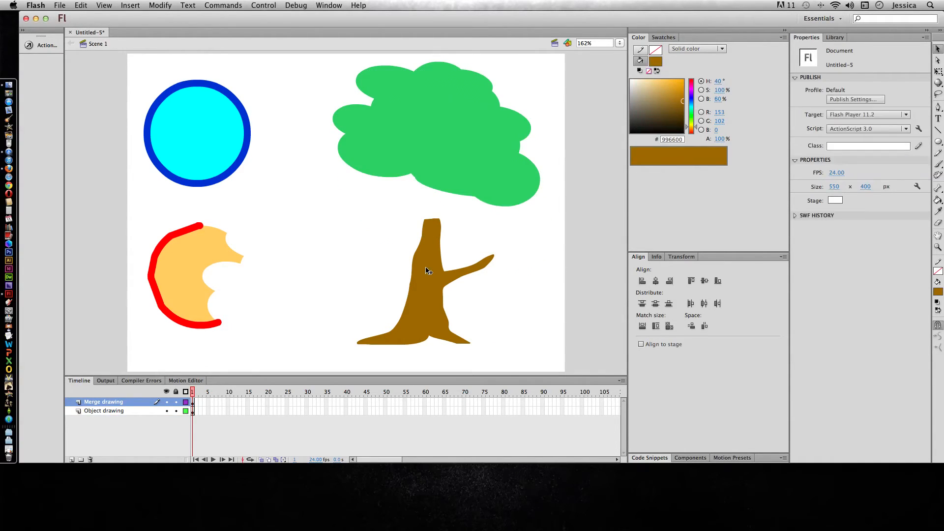
click(428, 269)
drag(464, 181, 470, 235)
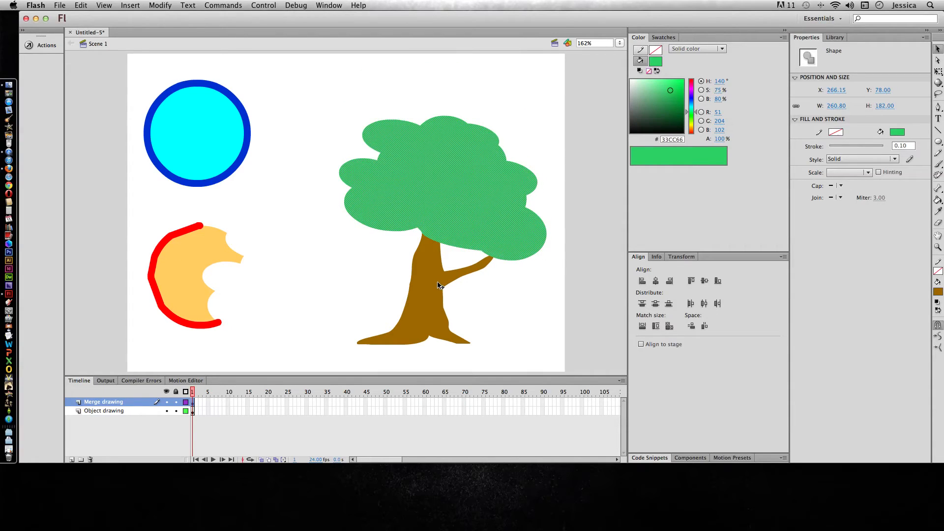
Step: Paste a copy of the brown trunk onto the "Object drawing" layer and place it beside the tree at about X 147, Y 216
key(super+v)
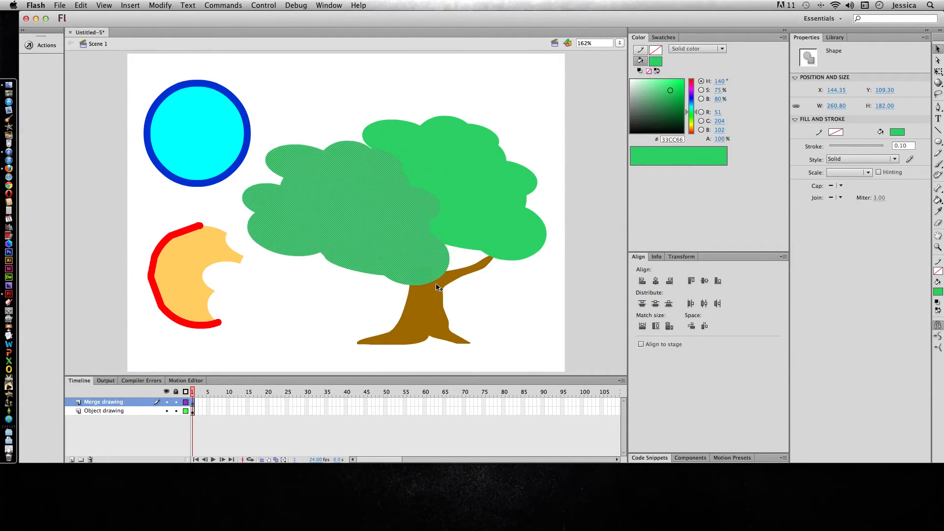
key(super+z)
click(431, 297)
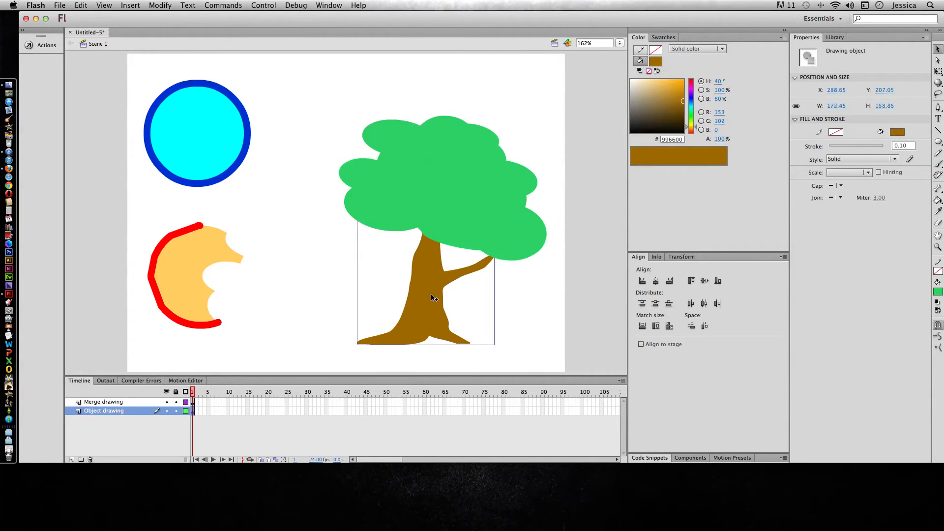
key(super+v)
drag(348, 255, 316, 334)
Step: Free-transform the trunk copy: mirror it horizontally and resize it to about 138 by 233 px, positioned near X 153, Y 129
key(q)
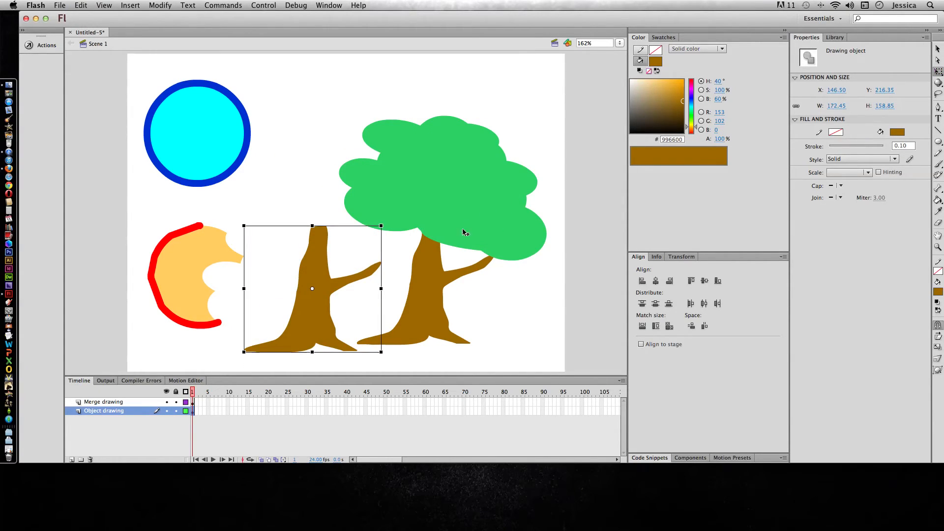
drag(382, 289, 134, 312)
drag(196, 337, 312, 323)
drag(304, 213, 304, 155)
click(938, 49)
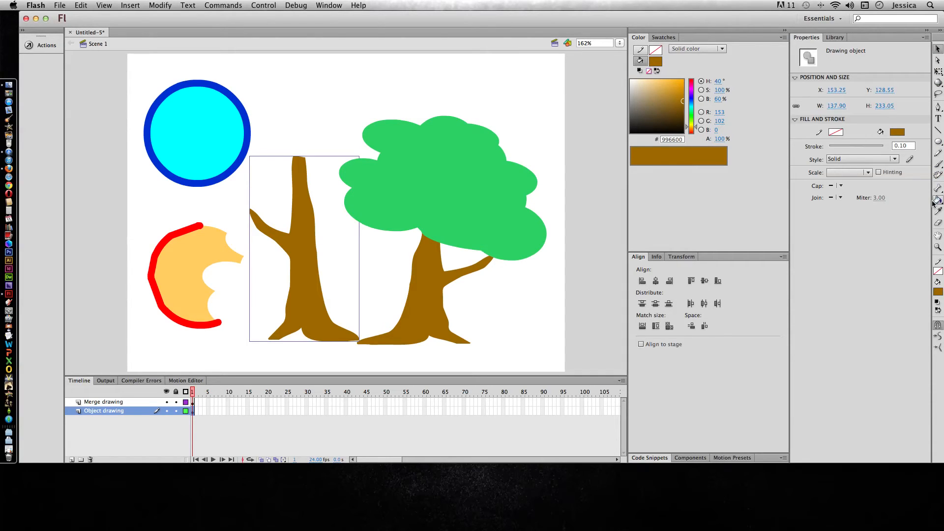
Step: Recolor the trunk copy dark brown #543800 and move it to about X 148, Y 137
click(904, 133)
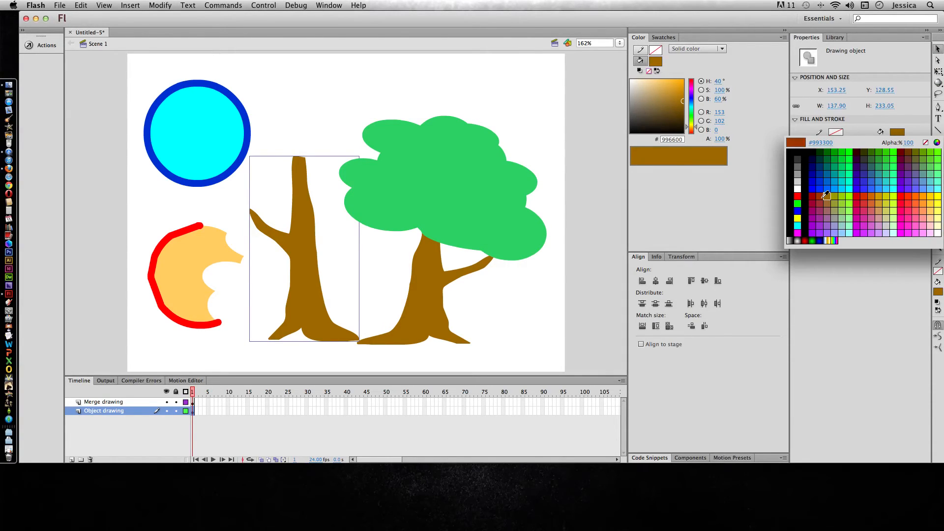
click(937, 143)
drag(527, 183, 526, 212)
click(509, 276)
click(517, 296)
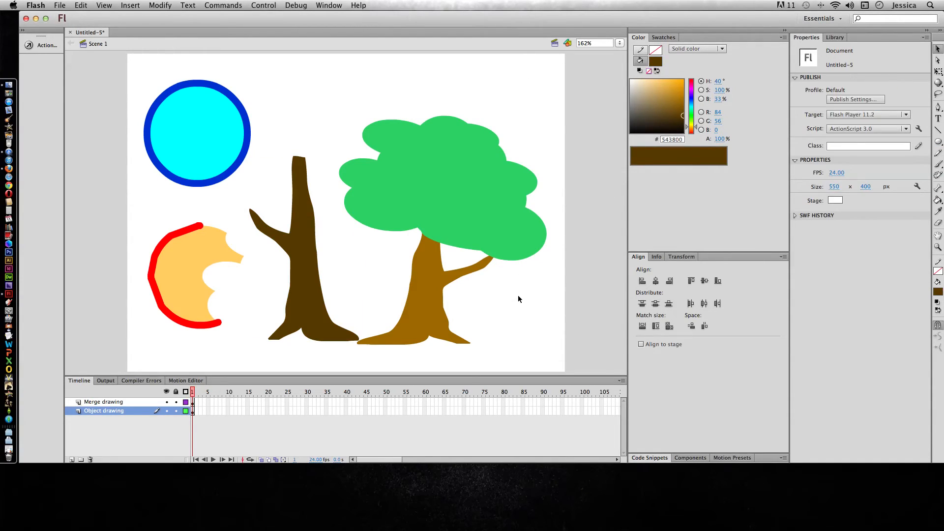
mouse_move(327, 316)
mouse_down()
mouse_move(315, 328)
mouse_move(366, 323)
mouse_move(358, 314)
mouse_move(319, 334)
mouse_up()
click(461, 328)
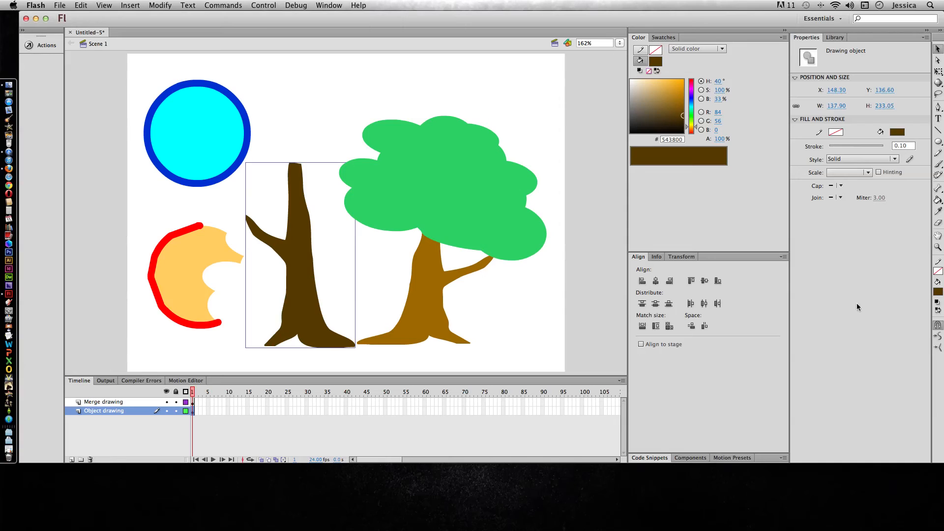
Step: Activate the Oval tool to examine its object drawing option, and return to the Selection tool
click(938, 141)
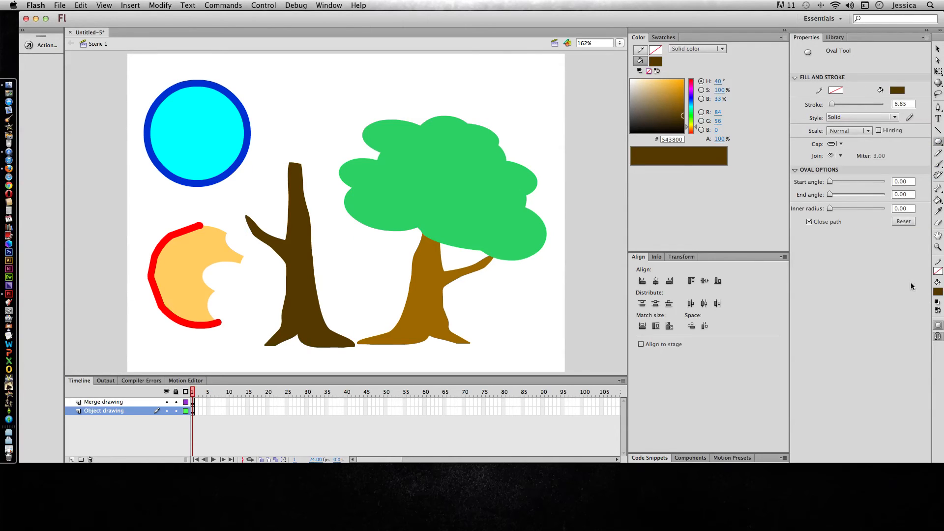
click(938, 326)
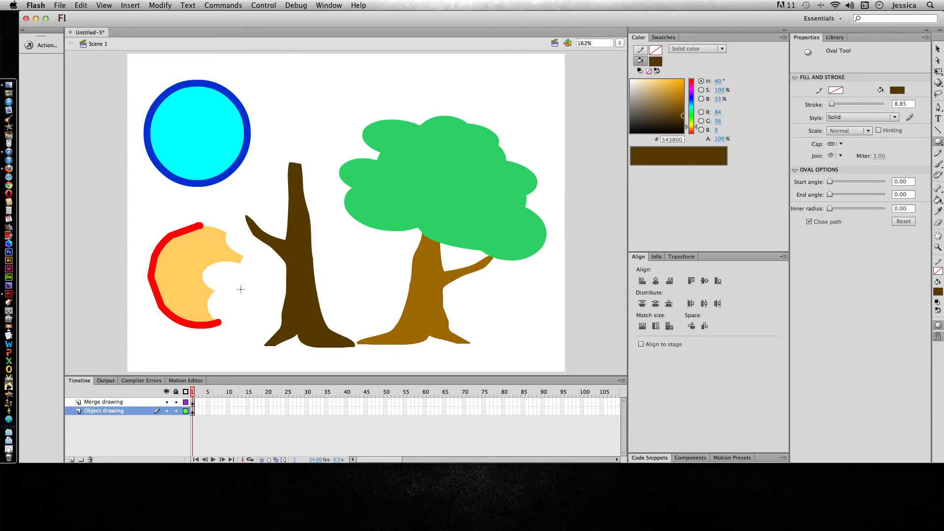
click(937, 49)
Step: Open the cyan circle's drawing object for editing and select its blue outline separately from the fill
click(224, 121)
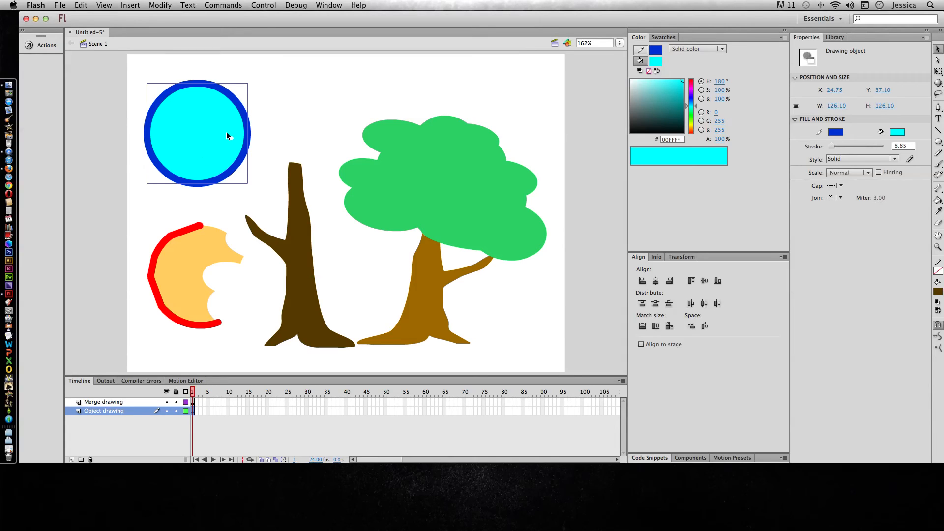
double_click(201, 129)
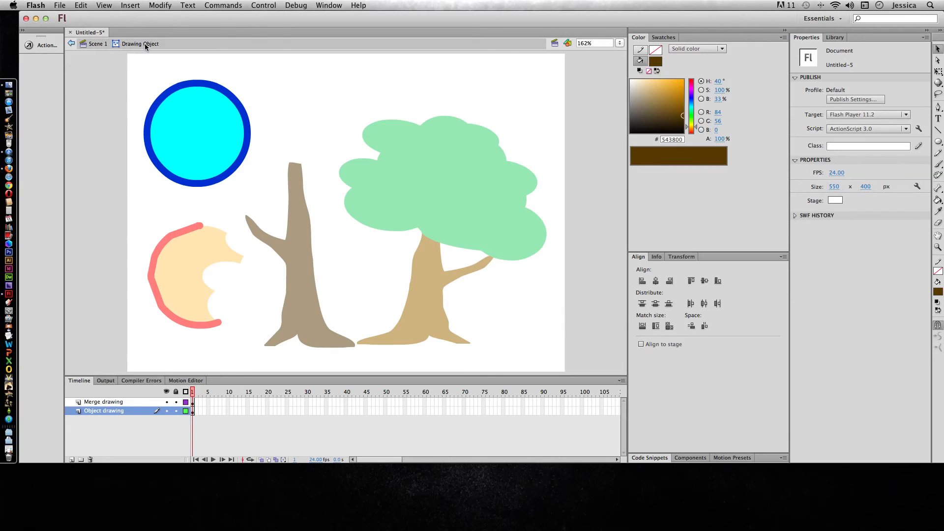
click(209, 130)
click(248, 128)
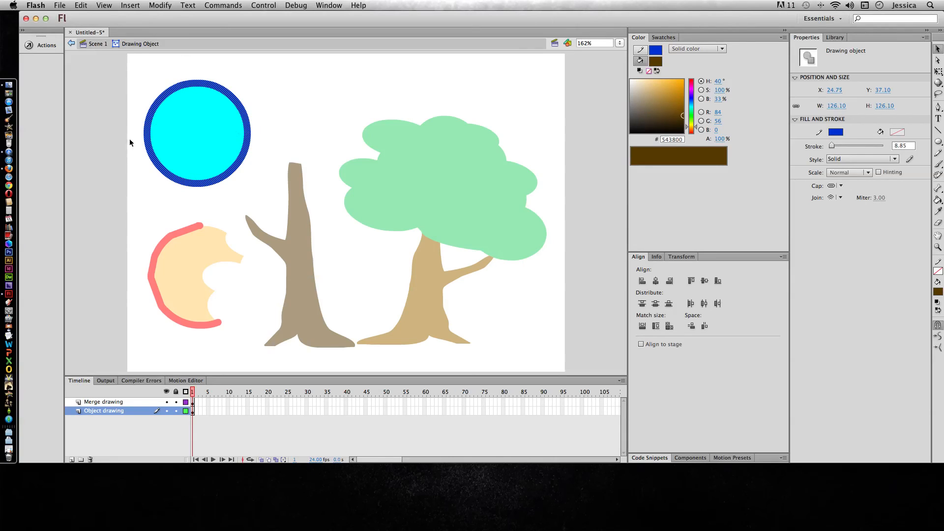
Step: Move the cyan fill sideways out of the blue outline, making the object about 295 px wide, and return to Scene 1
click(211, 123)
mouse_move(196, 120)
mouse_down()
mouse_move(380, 132)
mouse_move(274, 140)
mouse_move(356, 142)
mouse_up()
click(325, 138)
click(72, 44)
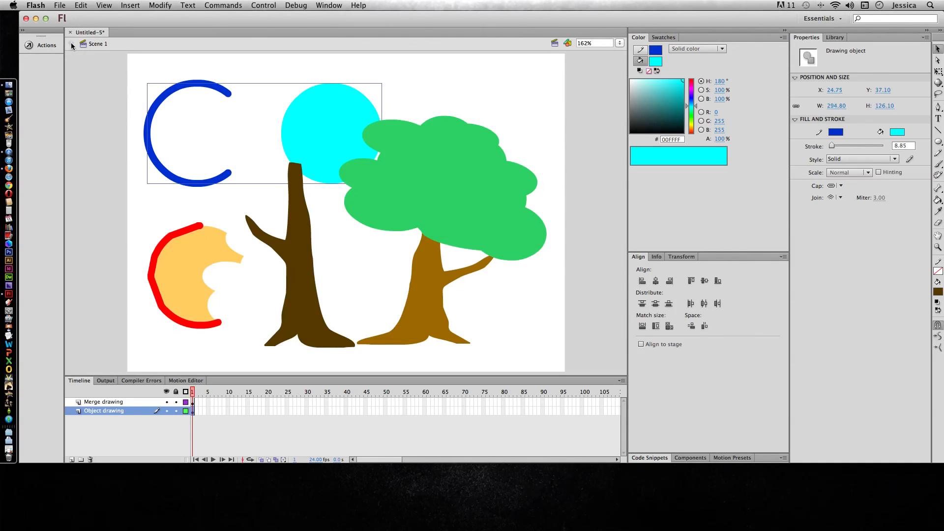
Step: Undo the moves of the circle's cyan fill and deselect the circle
key(super+z)
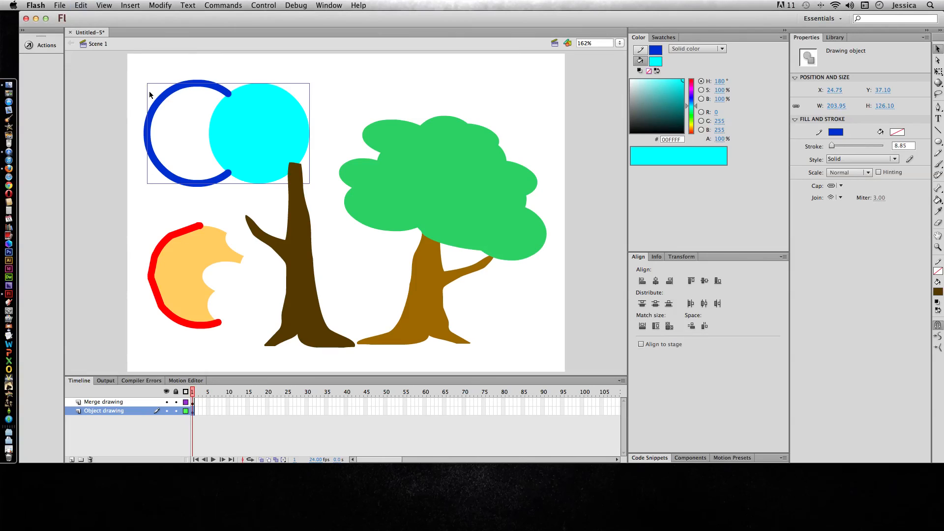
key(super+z)
key(super+z)
click(226, 78)
Step: Break apart the cyan circle's drawing object into a merge-drawing shape and deselect it
click(228, 109)
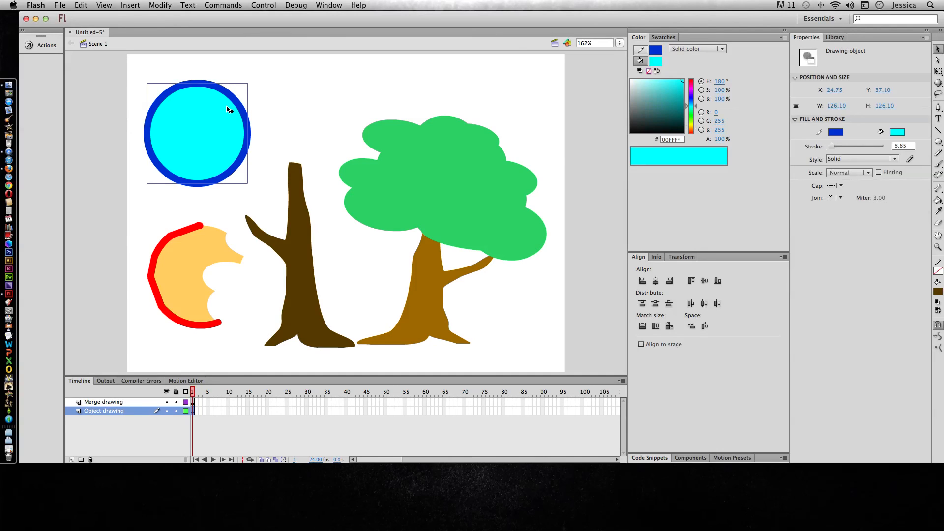
click(152, 6)
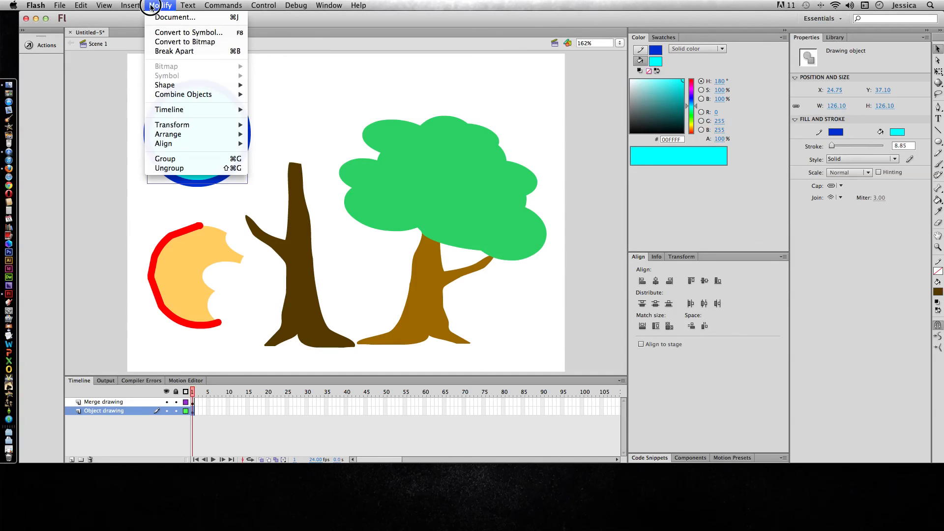
click(174, 51)
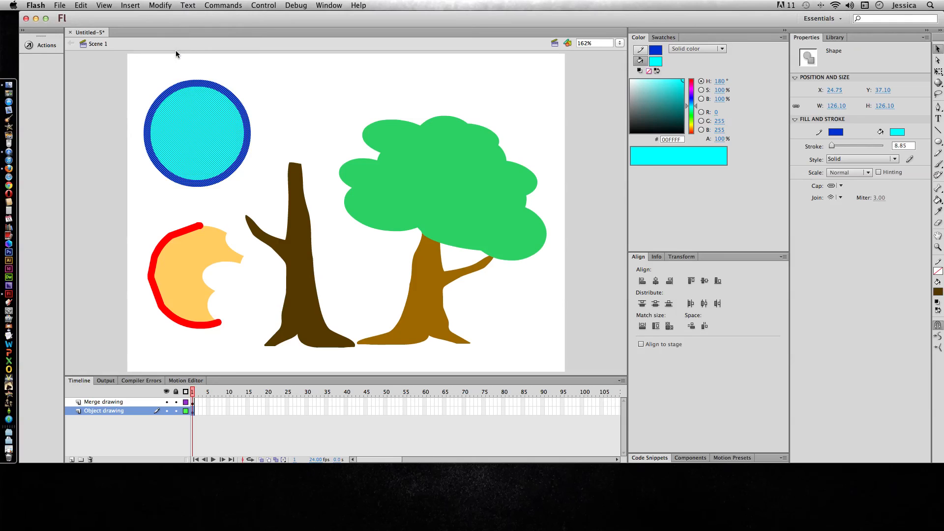
click(257, 98)
Step: Move the circle's cyan fill out of the blue outline to about X 178, Y 29, and deselect it
click(204, 120)
drag(217, 142, 338, 137)
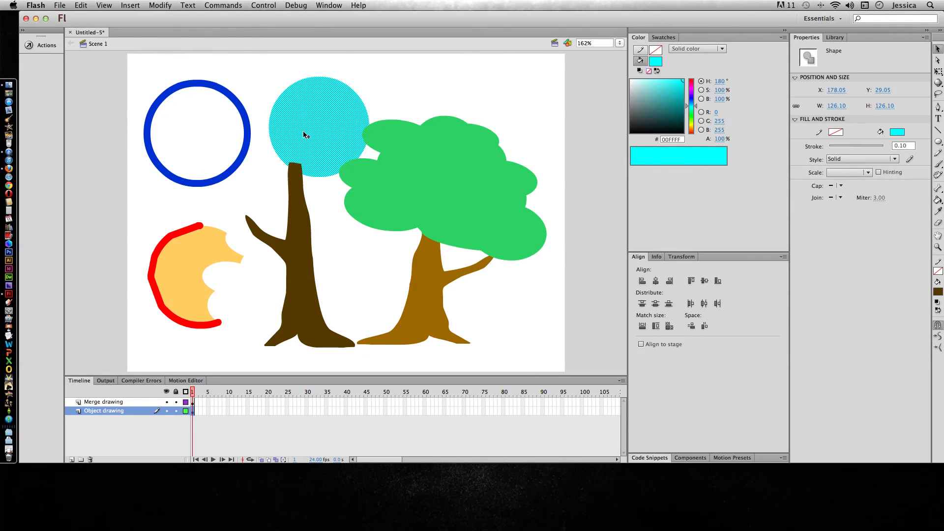
click(263, 174)
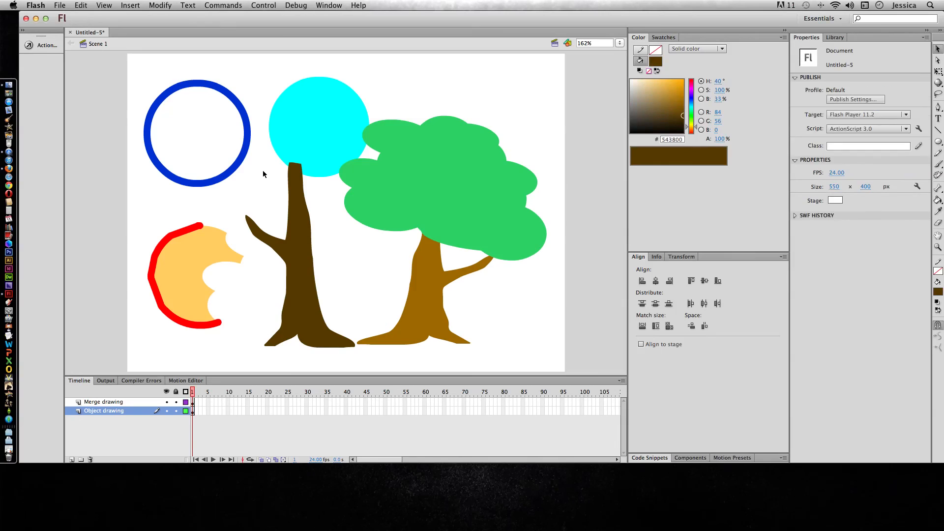